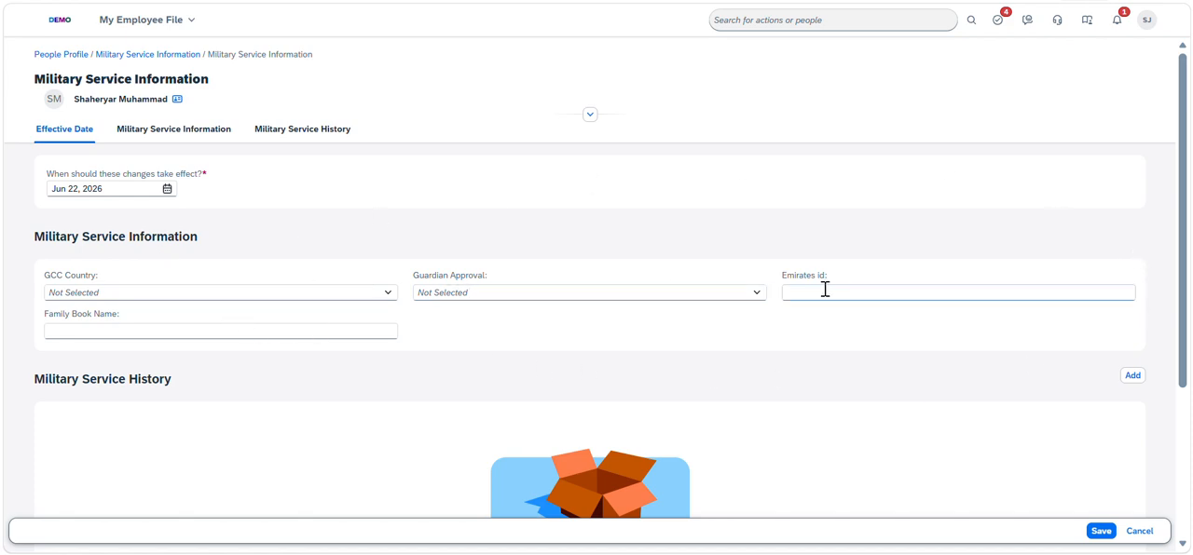
Add a blank Military Service History record, review the form's fields, and return to the employee's Military Service Information page without saving
{"action": "left_click", "coordinate": [208, 328]}
{"action": "left_click", "coordinate": [560, 323]}
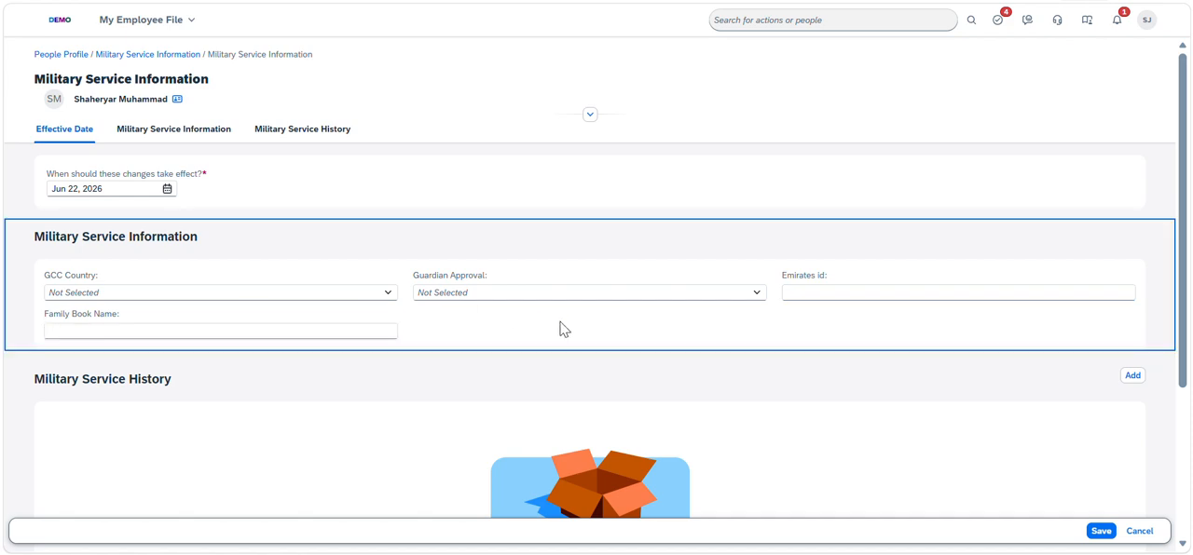
{"action": "left_click", "coordinate": [1135, 377]}
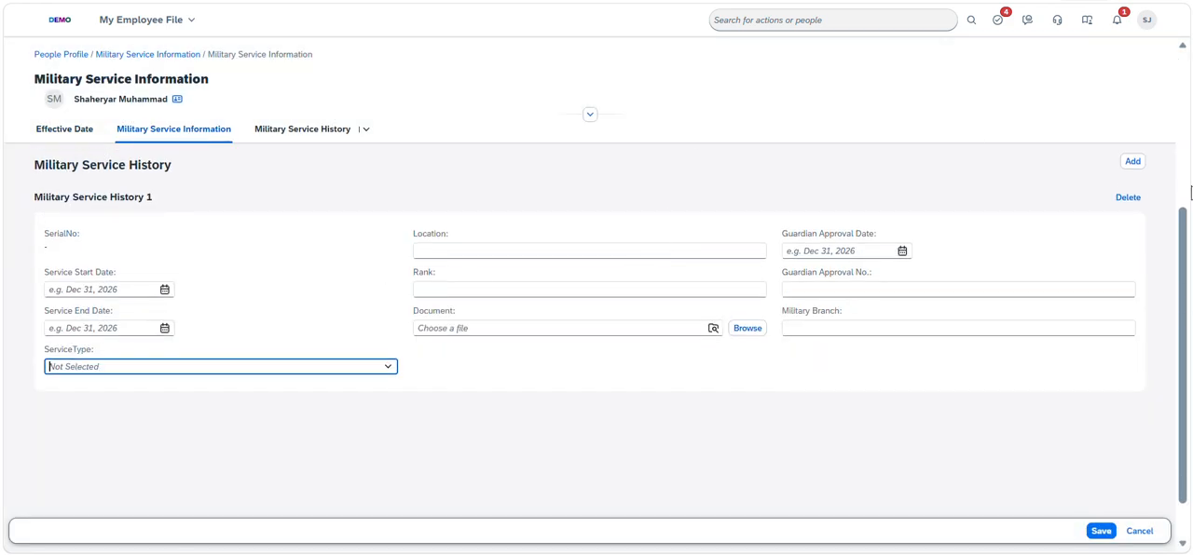
{"action": "left_click_drag", "start_coordinate": [1186, 370], "coordinate": [1185, 257]}
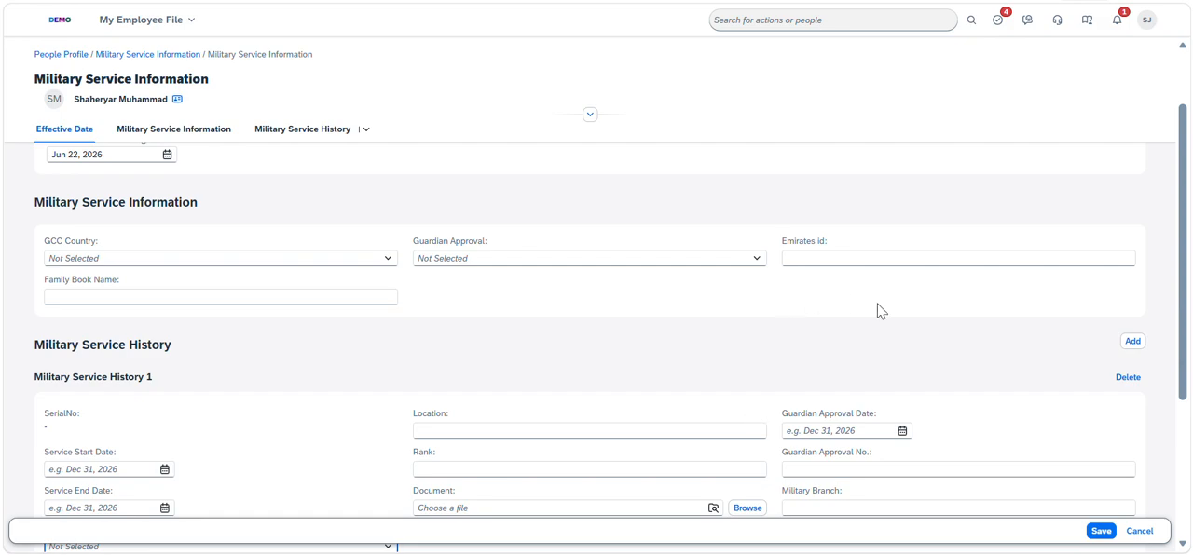
{"action": "left_click", "coordinate": [1186, 414]}
{"action": "left_click_drag", "start_coordinate": [1187, 413], "coordinate": [1186, 212]}
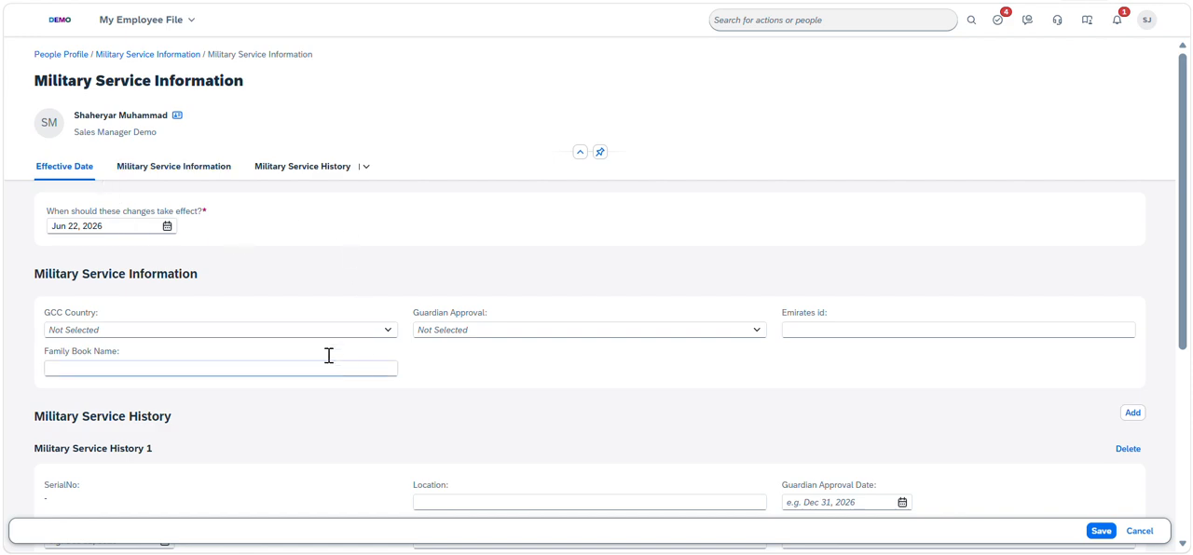
{"action": "left_click", "coordinate": [140, 54]}
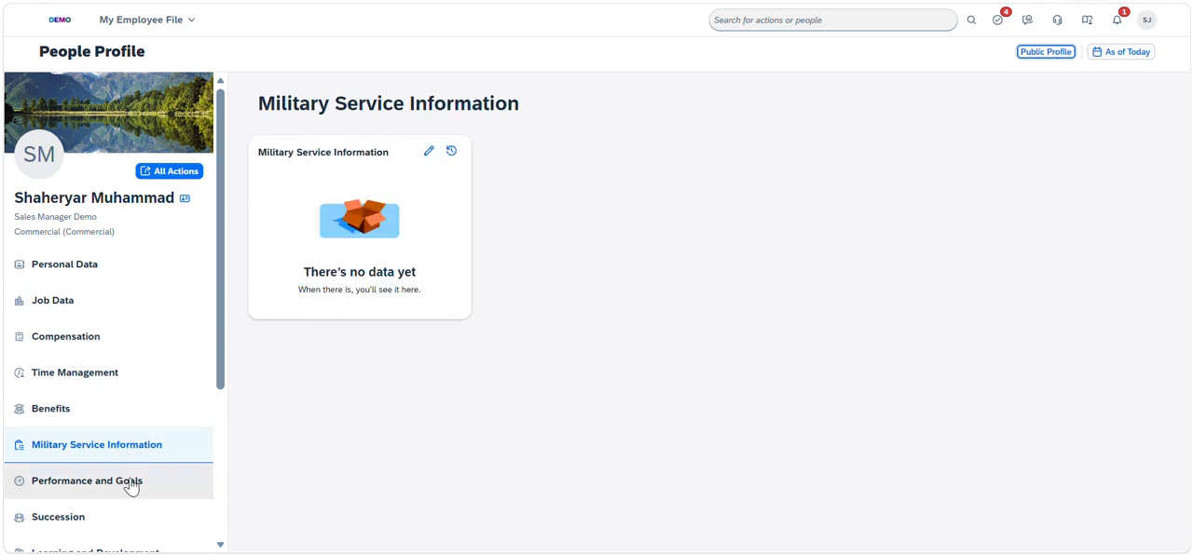
Search the available actions for "people" to find the People Profile configuration options
{"action": "left_click", "coordinate": [789, 20]}
{"action": "type", "text": "P"}
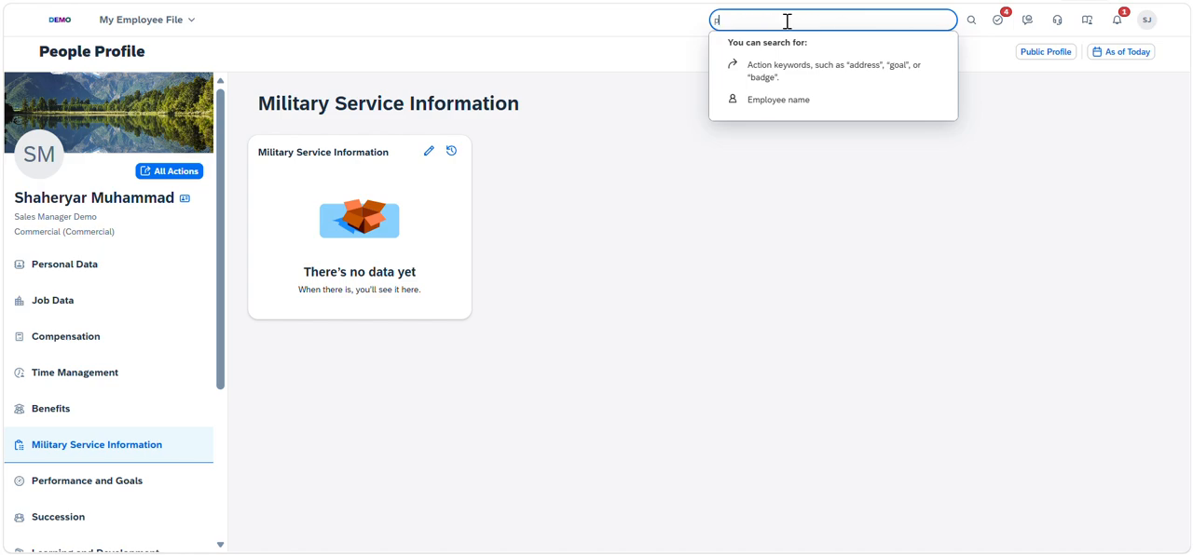
{"action": "type", "text": "eople"}
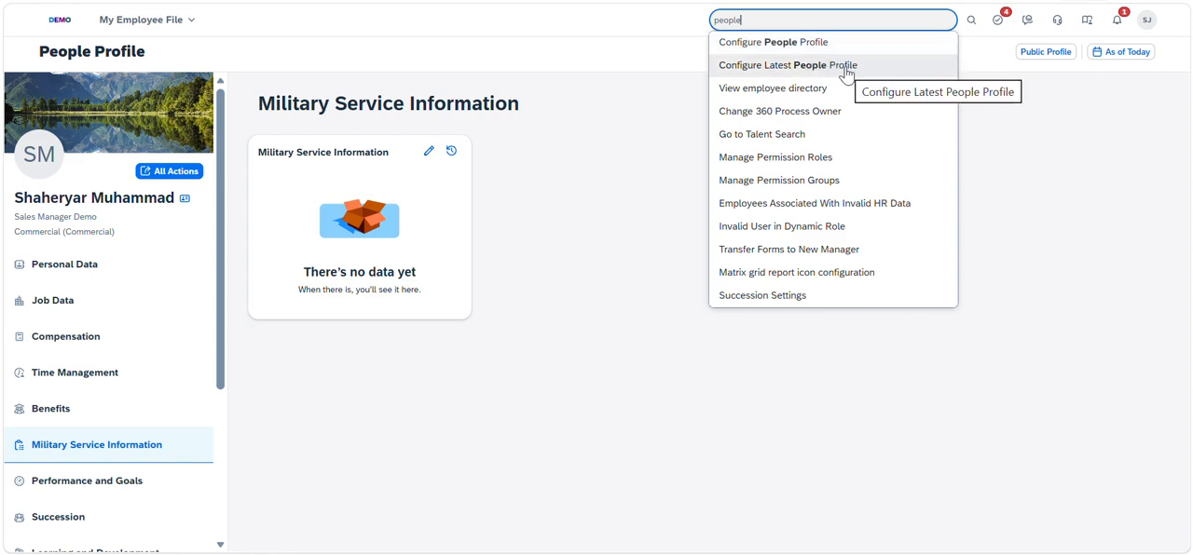
Go to Configure Business Rules, review the Metadata Framework scenarios and choose Rules for Metadata of MDF Objects
{"action": "left_click", "coordinate": [476, 28]}
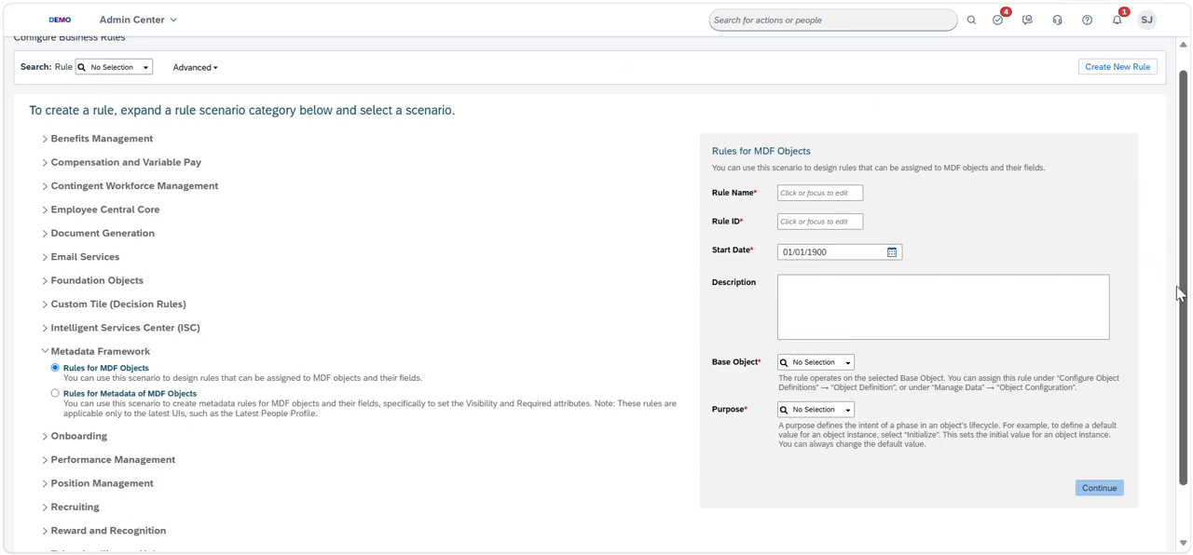
{"action": "left_click_drag", "start_coordinate": [1180, 291], "coordinate": [1191, 185]}
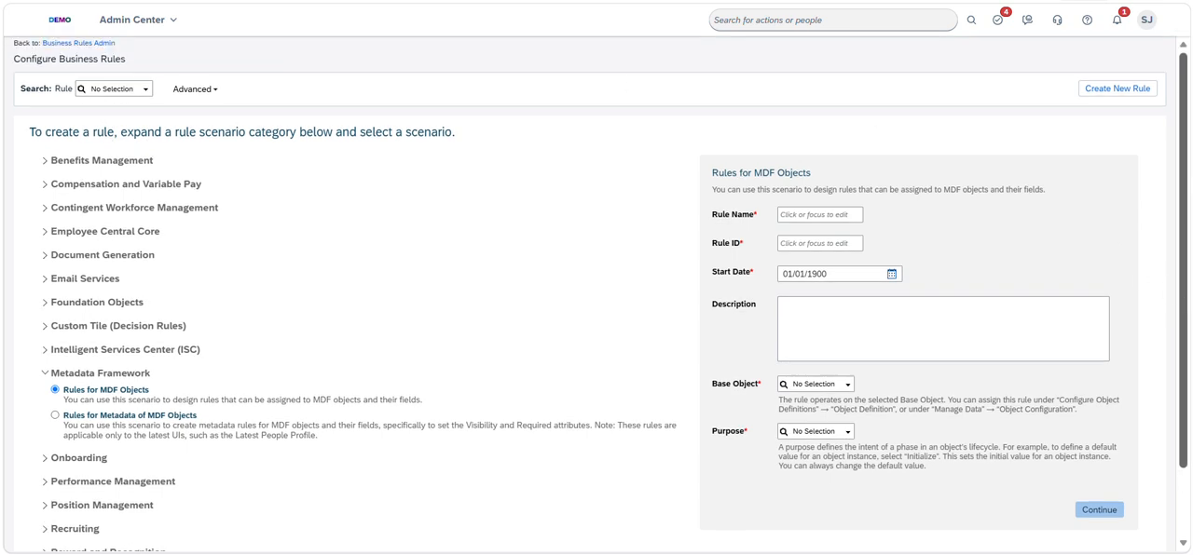
{"action": "scroll", "coordinate": [596, 293], "scroll_direction": "down", "scroll_amount": 2}
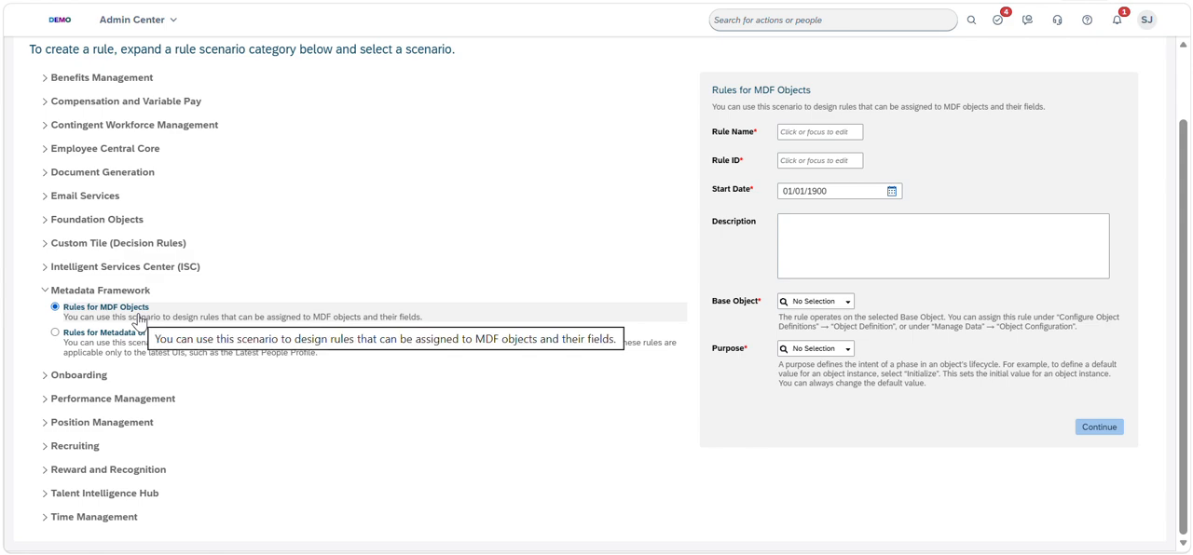
{"action": "left_click", "coordinate": [67, 348]}
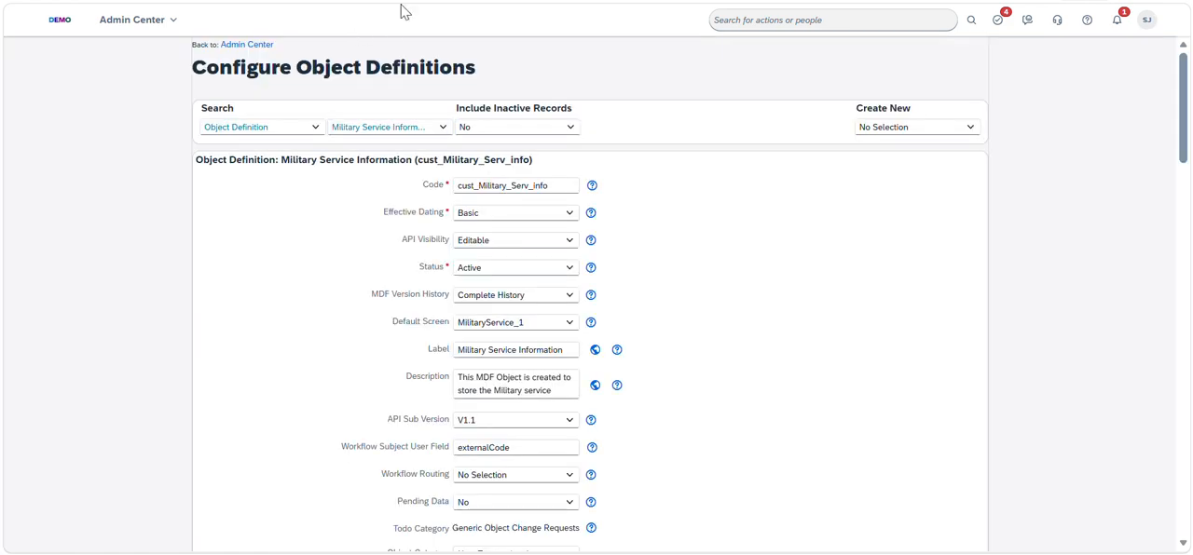
Examine the Military Service Information object definition, from its general settings and fields to its security settings and assigned rules
{"action": "left_click_drag", "start_coordinate": [206, 67], "coordinate": [545, 69]}
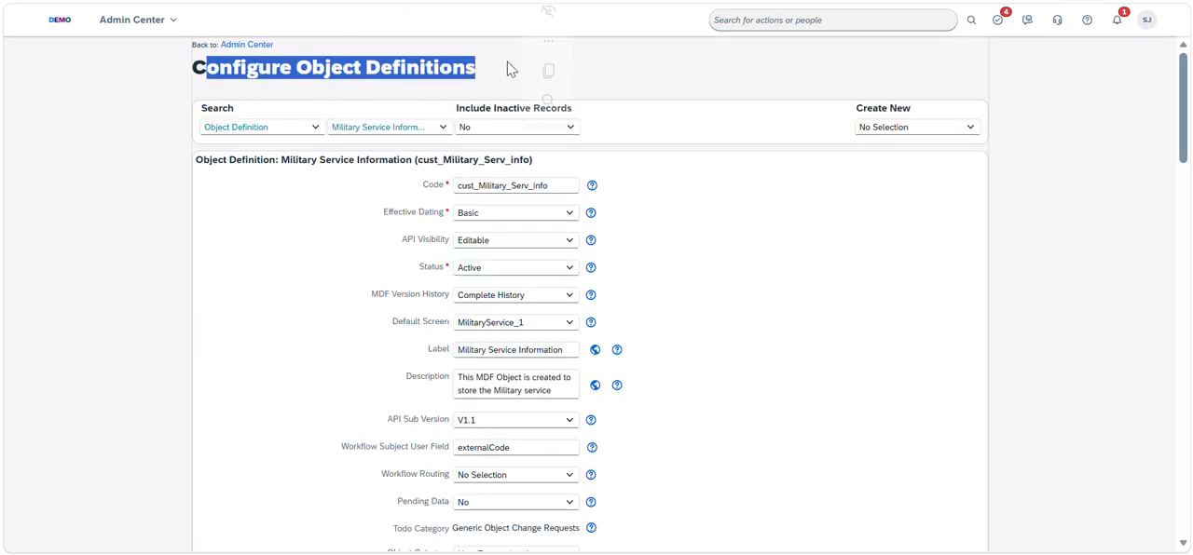
{"action": "left_click", "coordinate": [399, 131]}
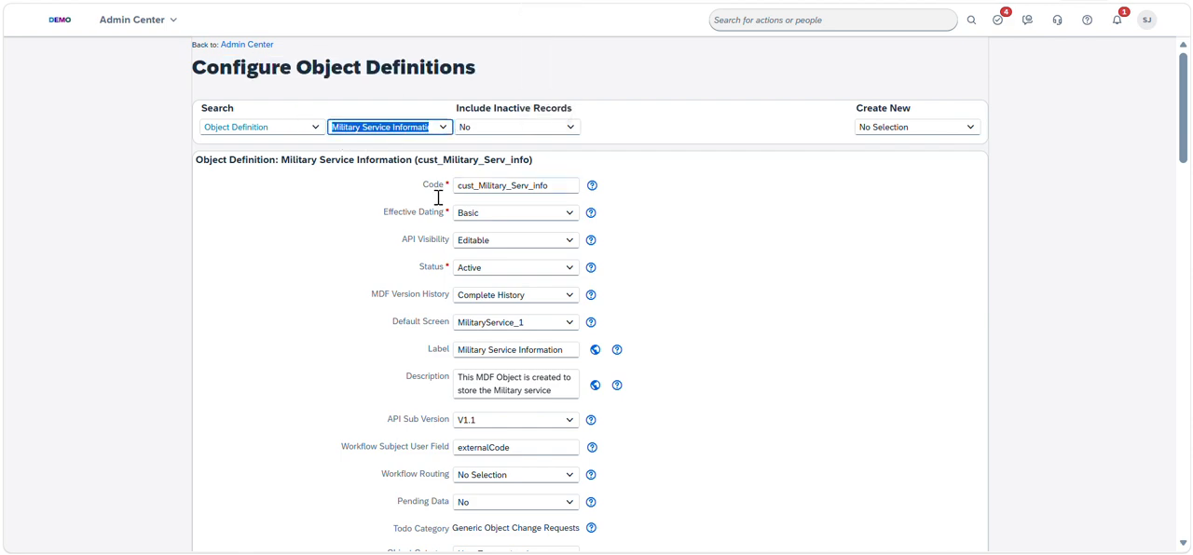
{"action": "left_click", "coordinate": [1183, 220]}
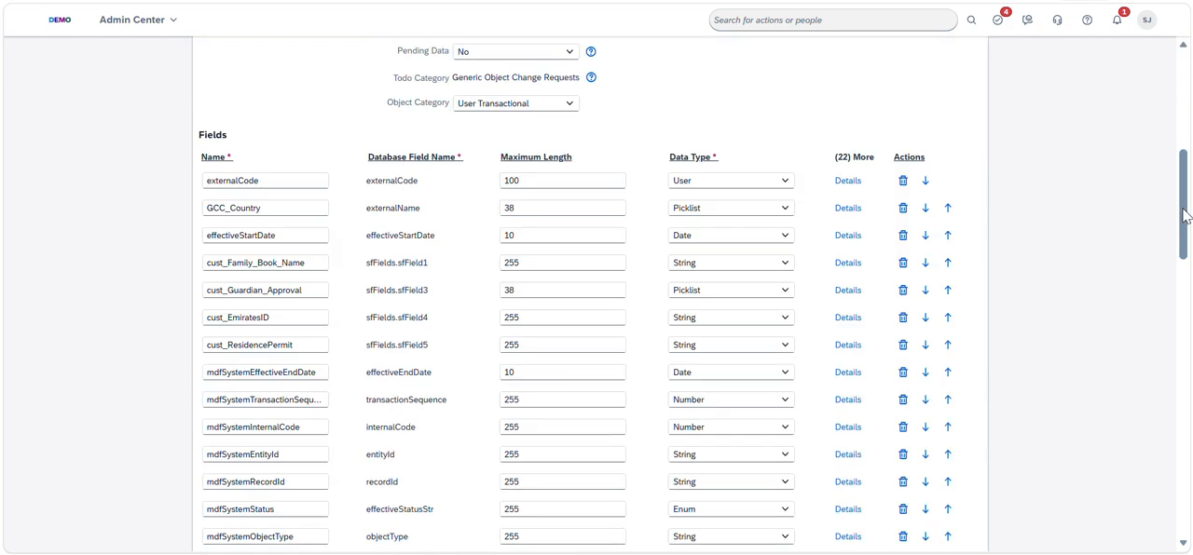
{"action": "left_click", "coordinate": [1189, 328]}
{"action": "left_click_drag", "start_coordinate": [1189, 328], "coordinate": [1182, 494]}
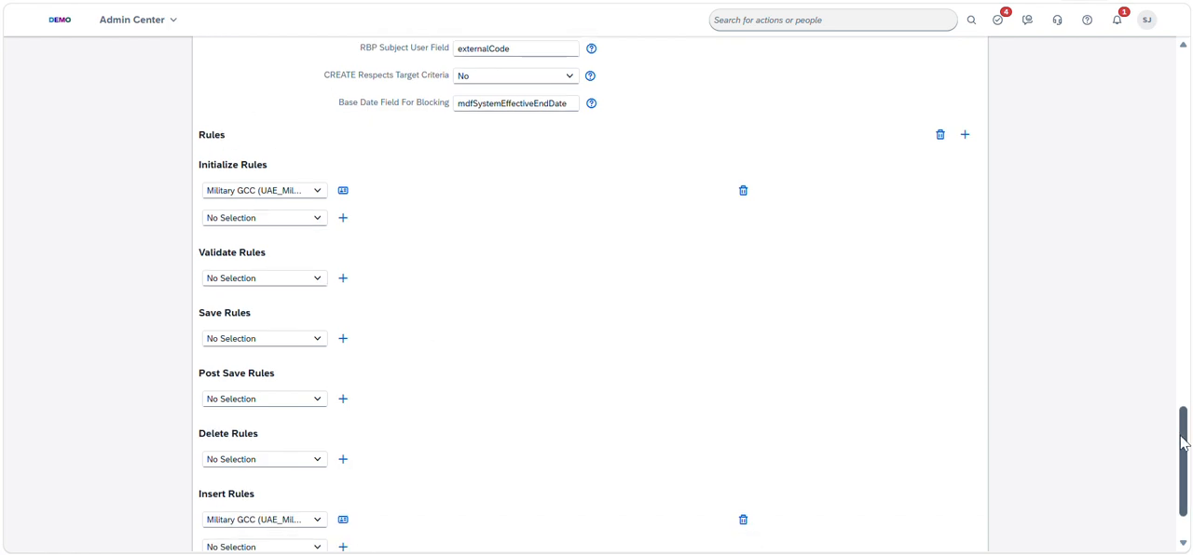
{"action": "scroll", "coordinate": [1164, 407], "scroll_direction": "up", "scroll_amount": 2}
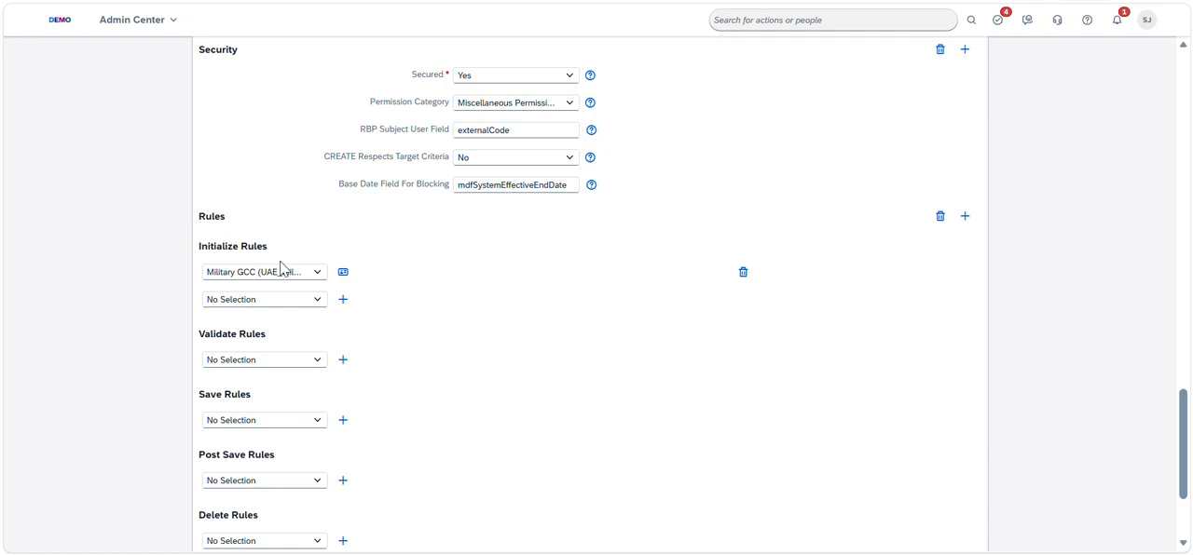
Start a new rule from the object's Initialize Rules and choose the Rules for Metadata of MDF Objects scenario
{"action": "left_click", "coordinate": [343, 303]}
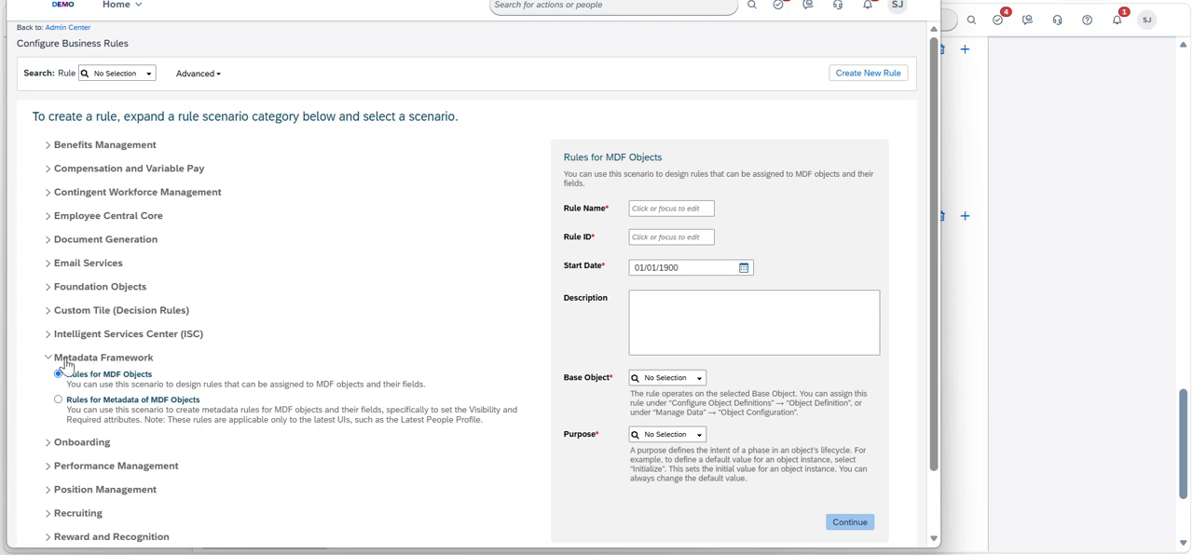
{"action": "left_click", "coordinate": [134, 407]}
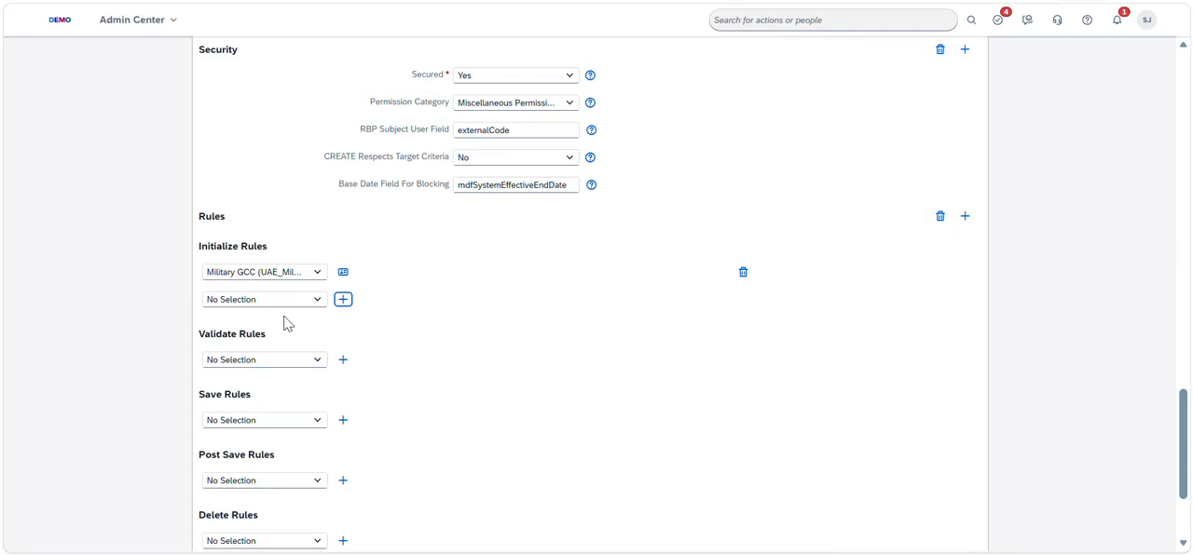
Open the assigned Military GCC initialize rule and examine its If, Else If and Else conditions and field visibility settings
{"action": "left_click", "coordinate": [343, 273]}
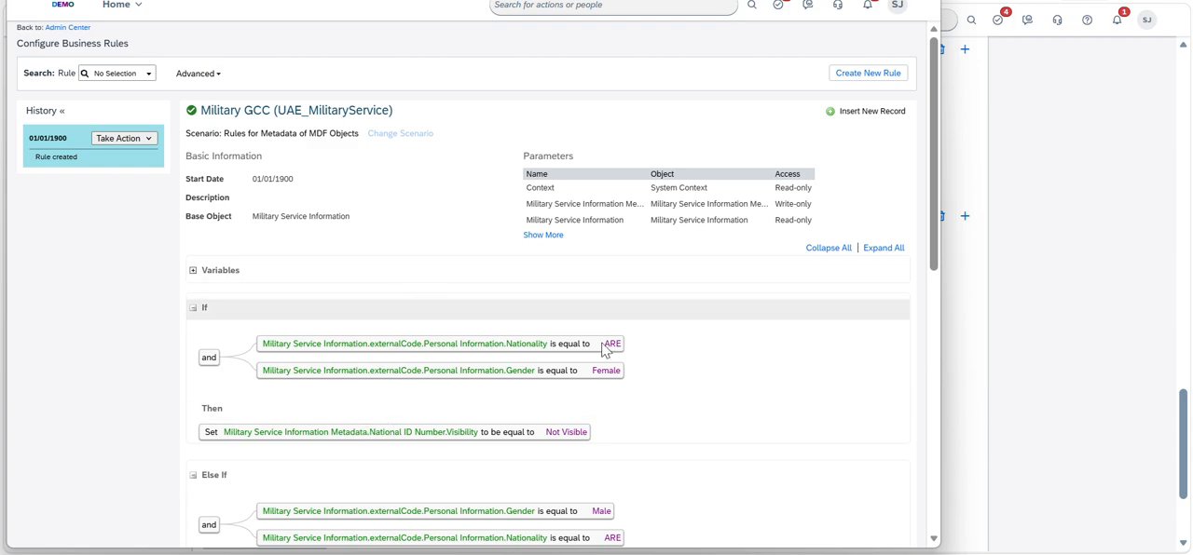
{"action": "left_click_drag", "start_coordinate": [939, 212], "coordinate": [964, 239]}
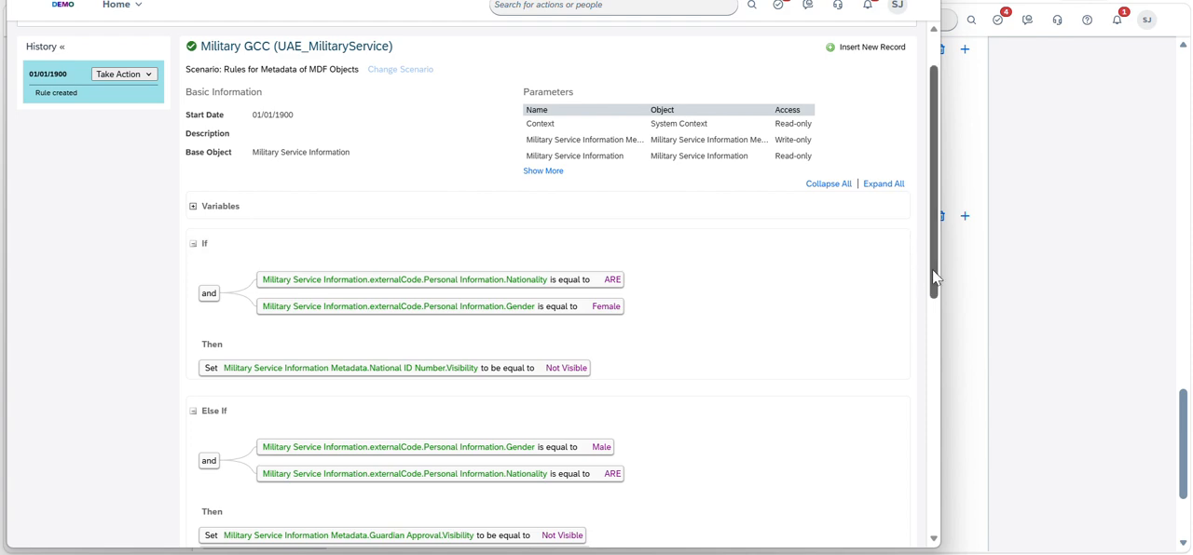
{"action": "left_click_drag", "start_coordinate": [934, 276], "coordinate": [913, 354]}
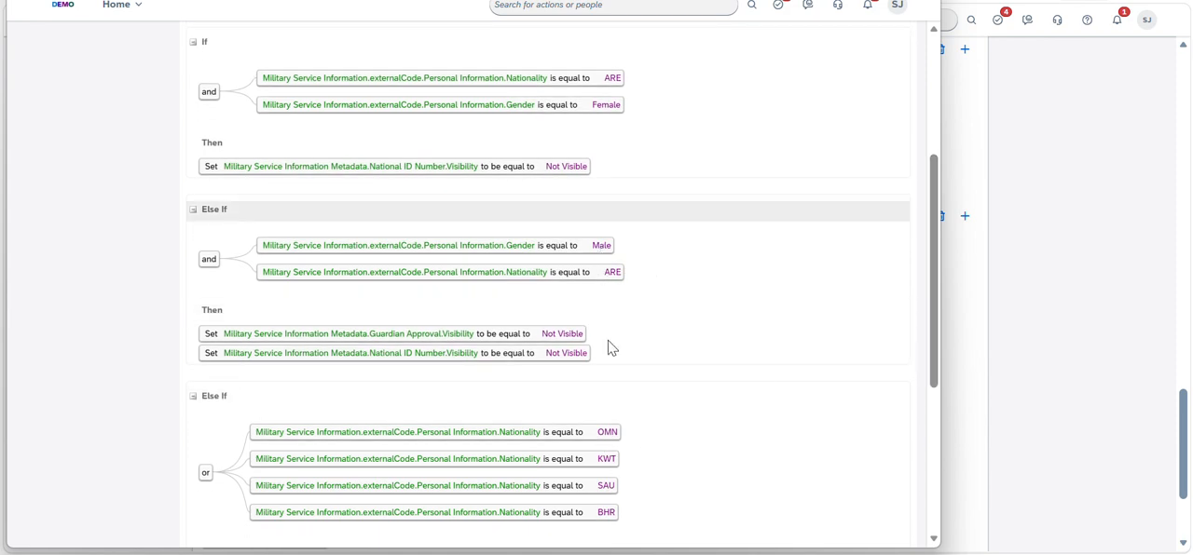
{"action": "left_click_drag", "start_coordinate": [934, 380], "coordinate": [841, 433]}
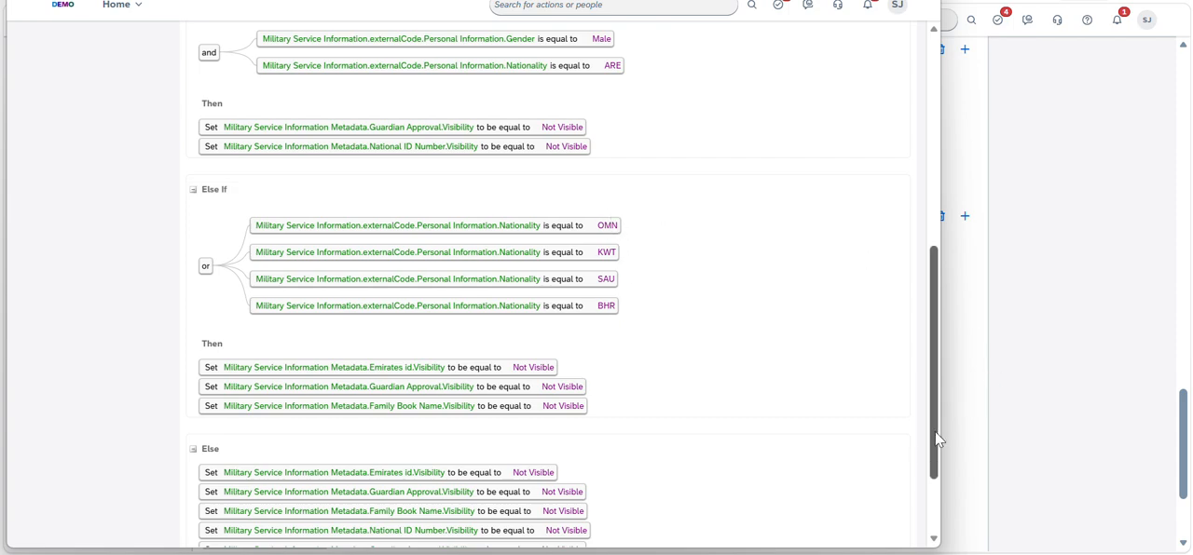
{"action": "left_click_drag", "start_coordinate": [936, 432], "coordinate": [953, 321]}
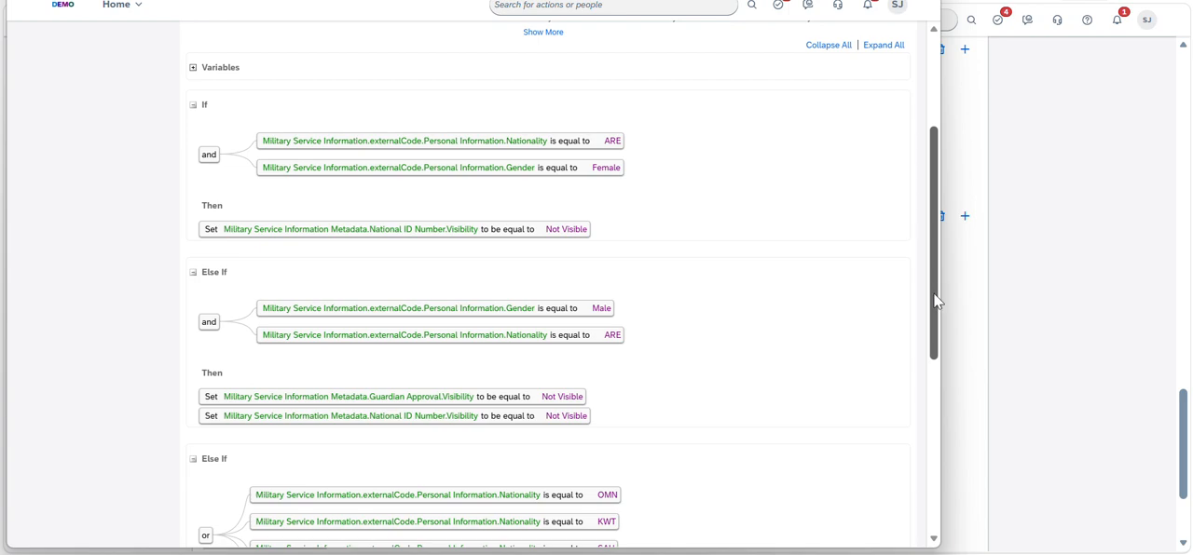
{"action": "left_click_drag", "start_coordinate": [937, 301], "coordinate": [903, 404]}
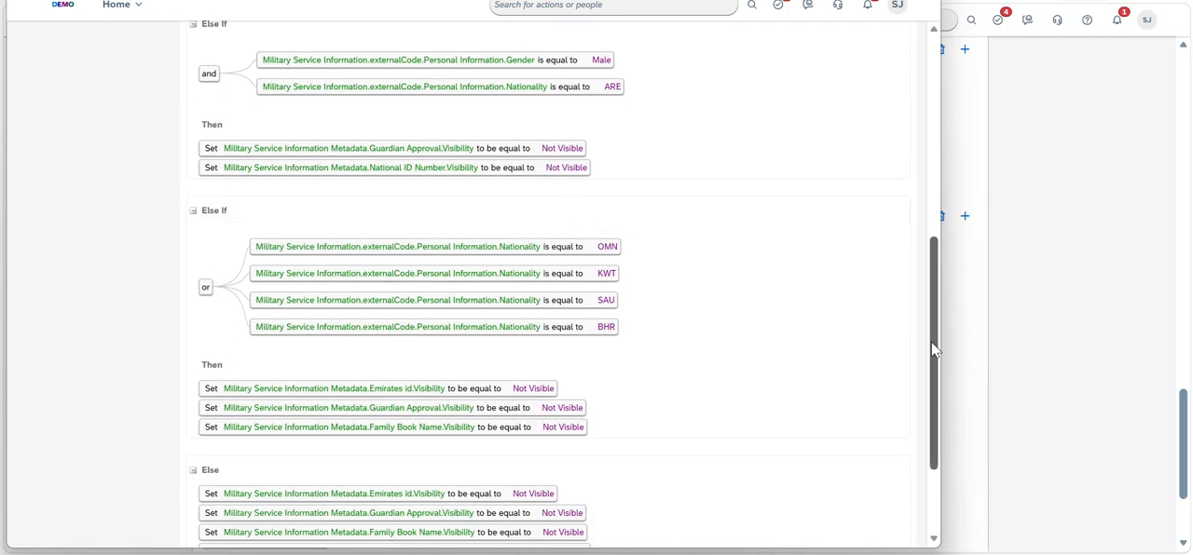
{"action": "left_click_drag", "start_coordinate": [934, 350], "coordinate": [941, 411]}
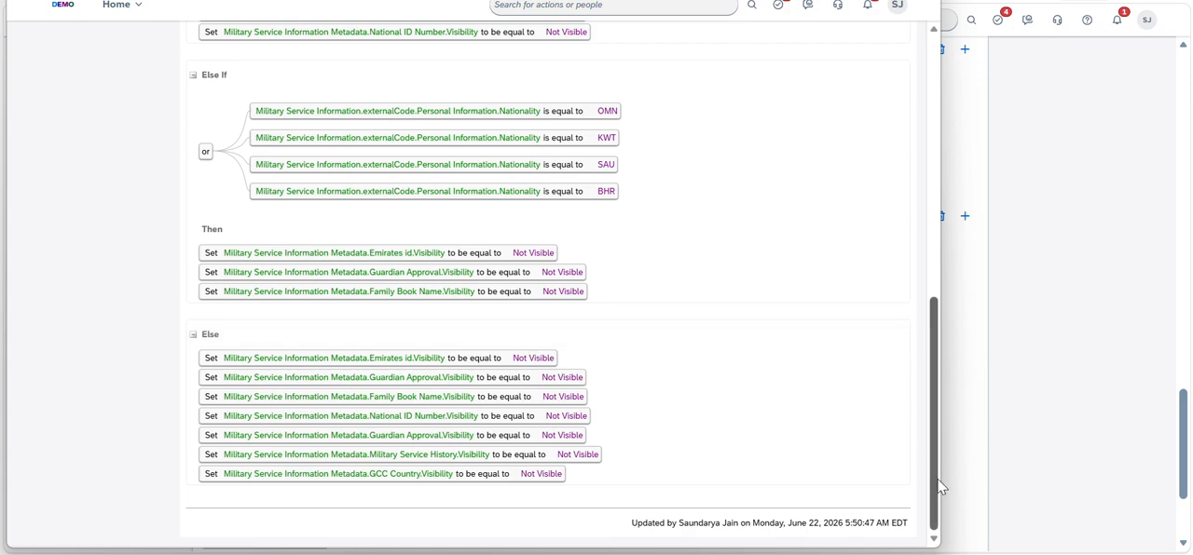
{"action": "left_click_drag", "start_coordinate": [938, 485], "coordinate": [948, 240]}
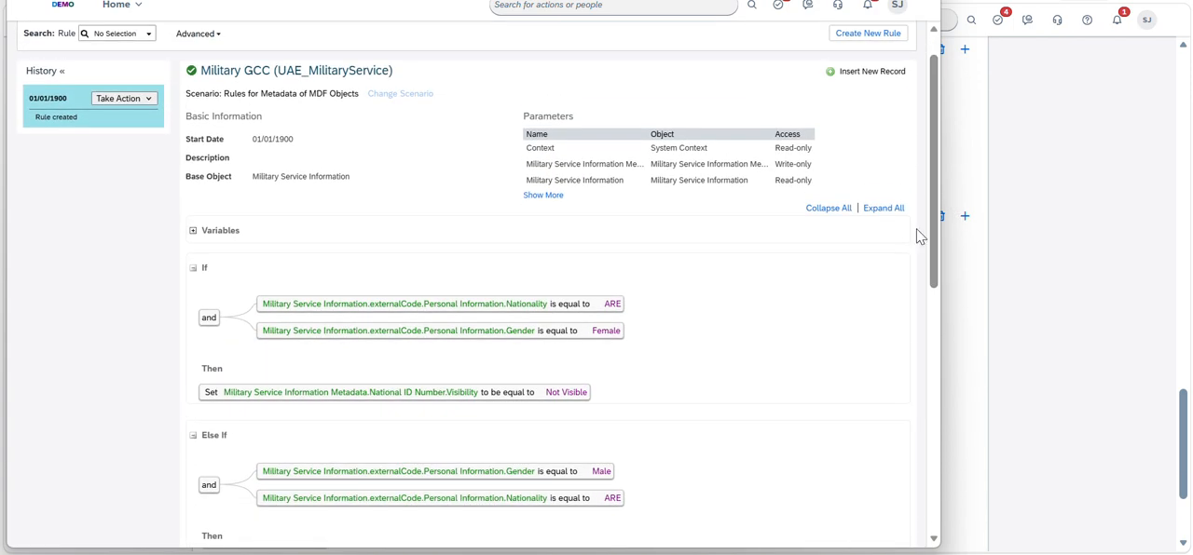
Start a correction of the Military GCC rule and select externalCode > Personal Information > Nationality as the first If condition's field
{"action": "left_click", "coordinate": [149, 101]}
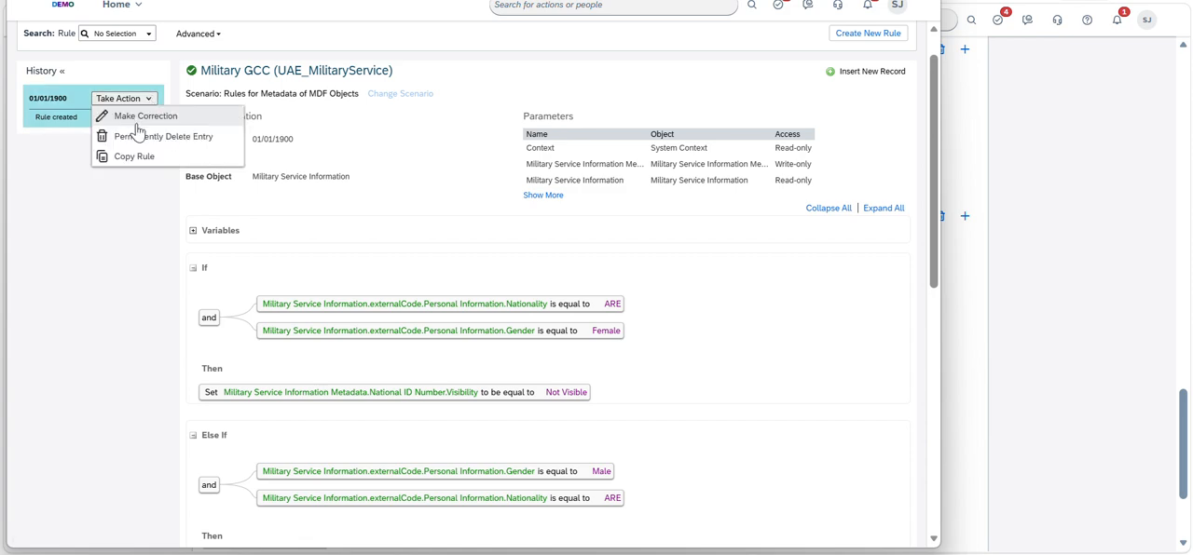
{"action": "left_click", "coordinate": [144, 118]}
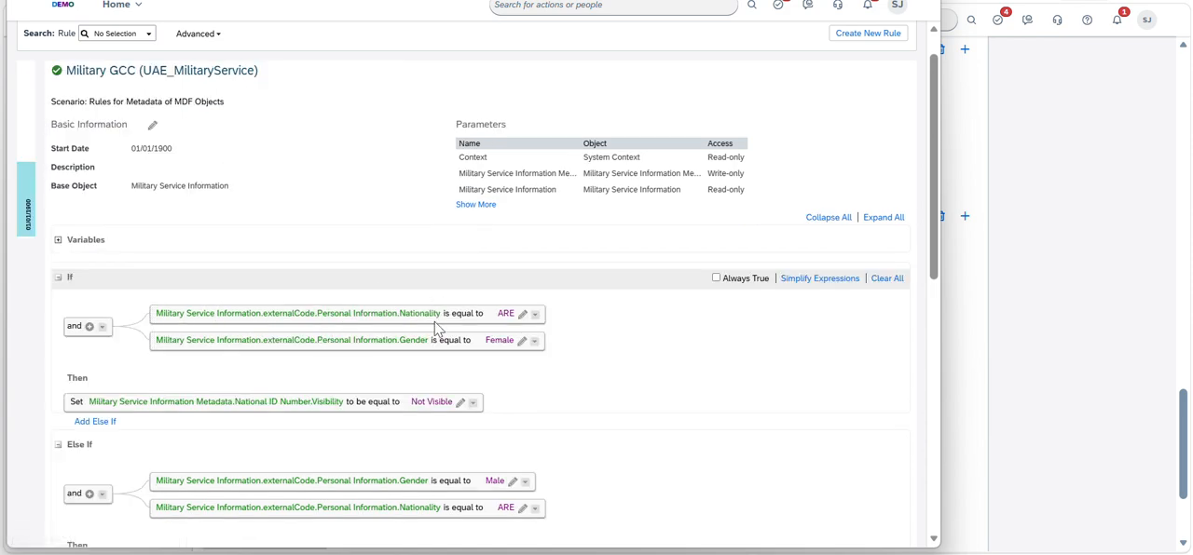
{"action": "left_click", "coordinate": [522, 318]}
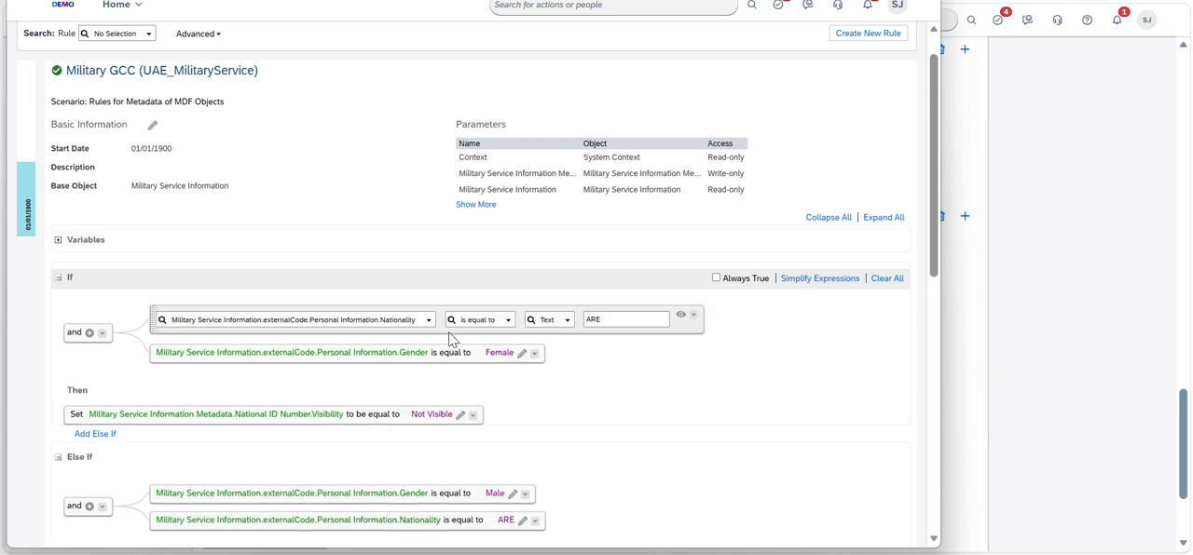
{"action": "left_click", "coordinate": [429, 324]}
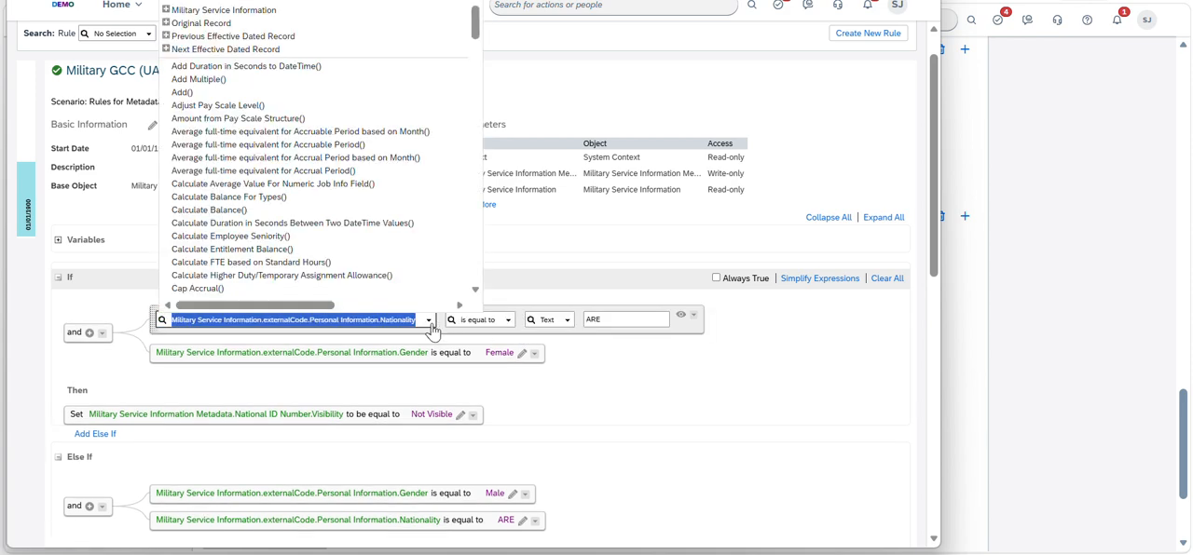
{"action": "left_click", "coordinate": [166, 12]}
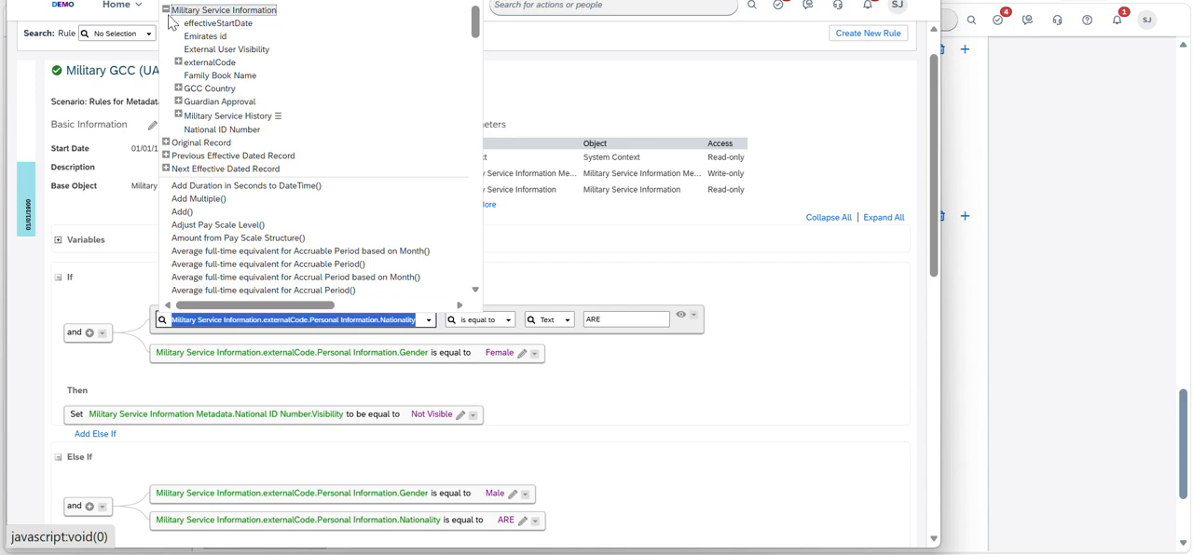
{"action": "left_click", "coordinate": [178, 62]}
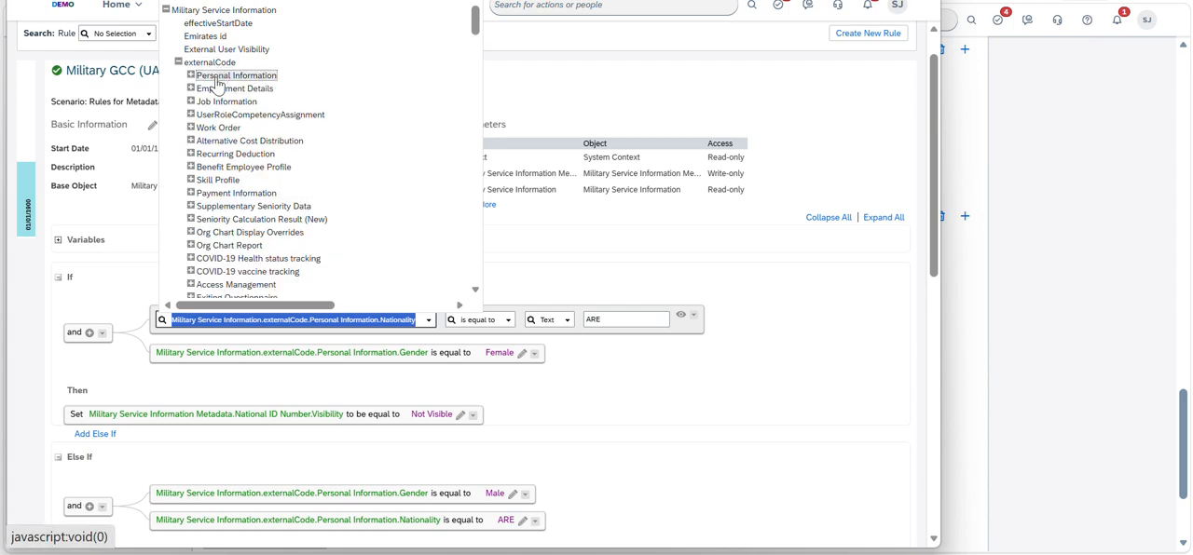
{"action": "left_click", "coordinate": [190, 76]}
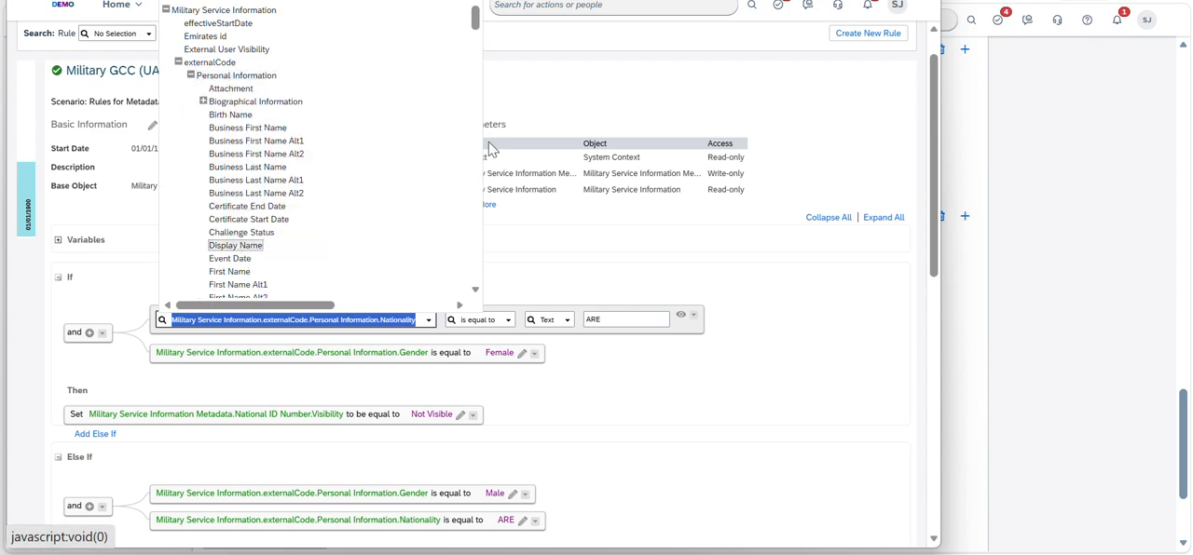
{"action": "left_click_drag", "start_coordinate": [475, 15], "coordinate": [479, 47]}
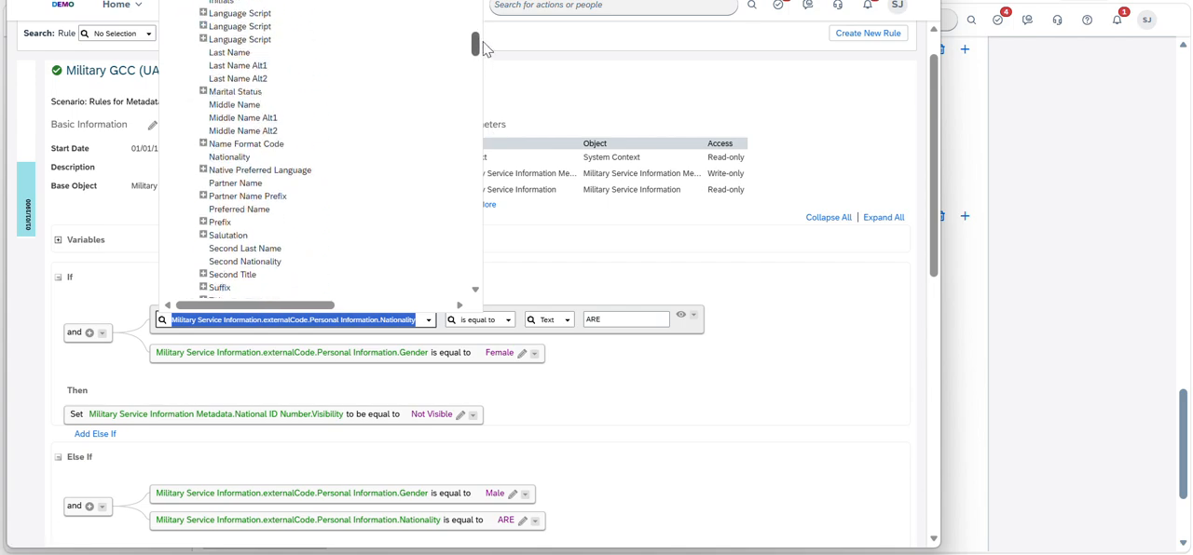
{"action": "left_click", "coordinate": [248, 158]}
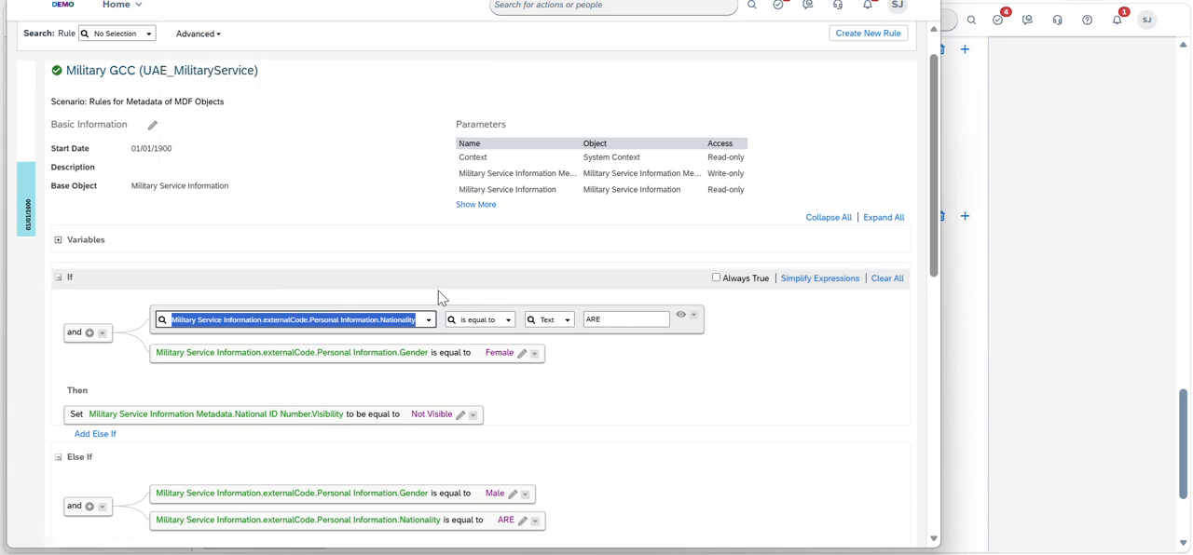
Review the remaining conditions of the Military GCC rule and close it, discarding the unsaved correction
{"action": "left_click", "coordinate": [931, 314]}
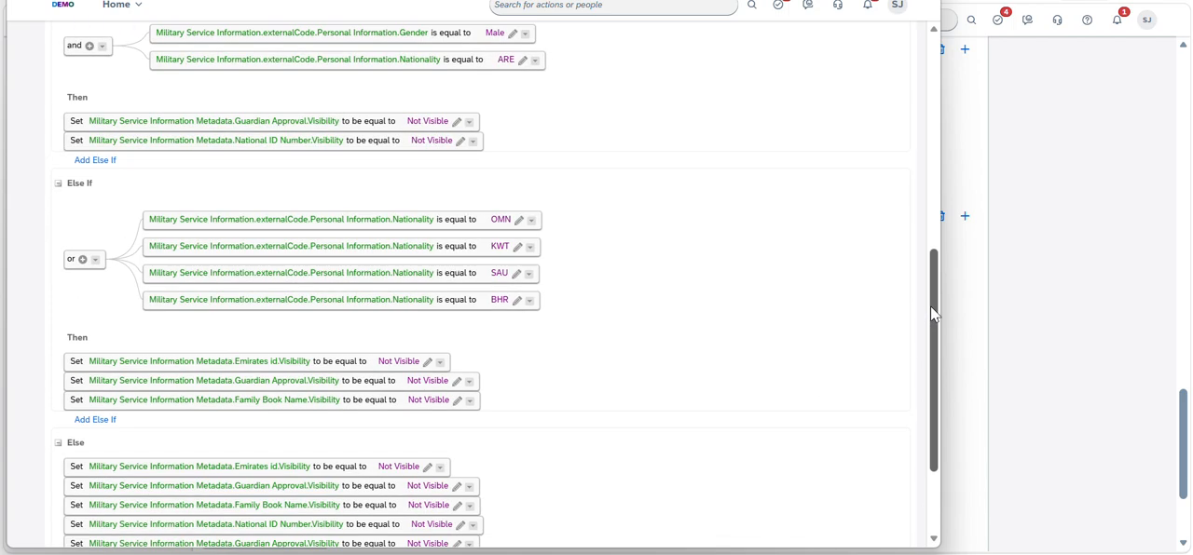
{"action": "scroll", "coordinate": [931, 326], "scroll_direction": "up", "scroll_amount": 3}
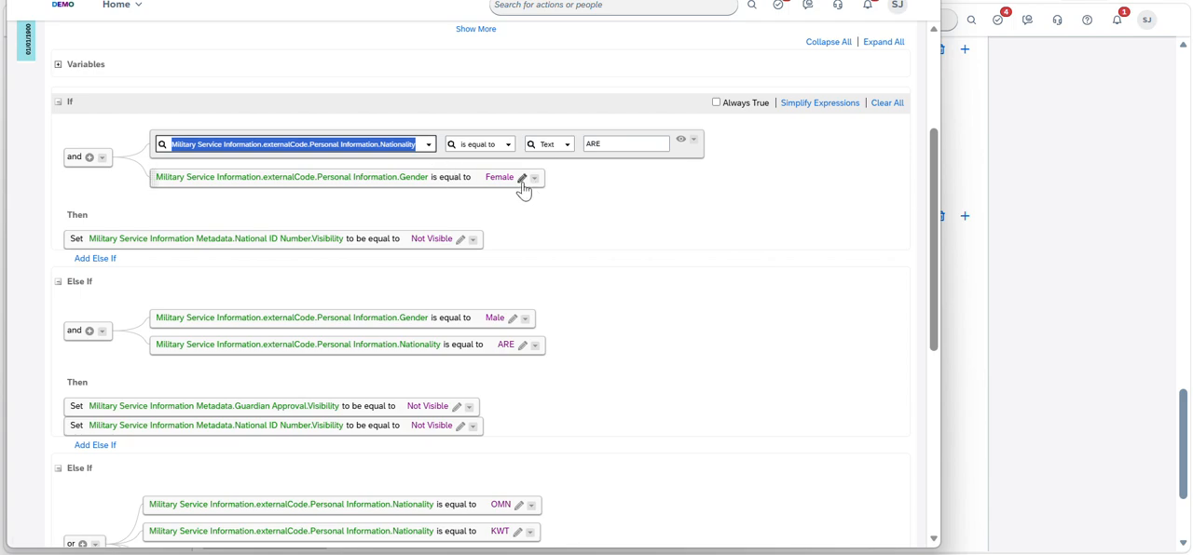
{"action": "scroll", "coordinate": [918, 103], "scroll_direction": "up", "scroll_amount": 3}
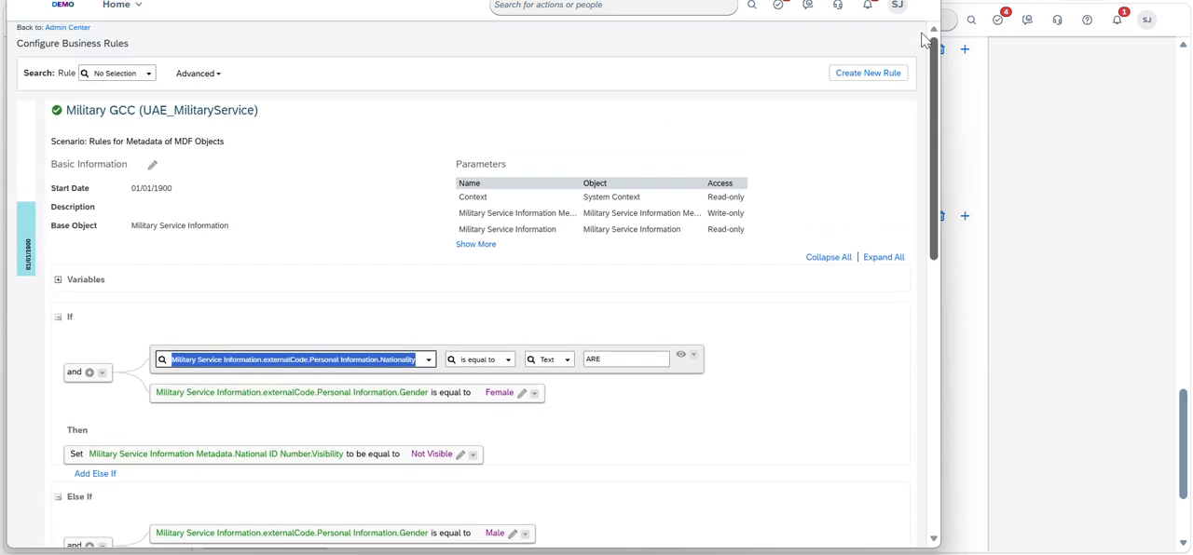
{"action": "key", "text": "ctrl+w"}
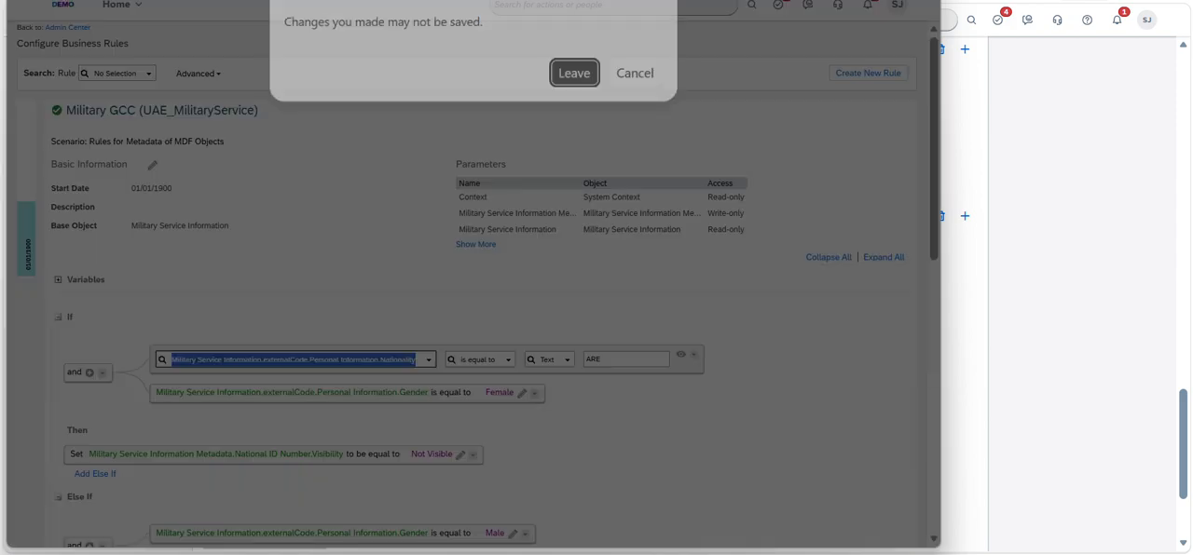
{"action": "left_click", "coordinate": [592, 79]}
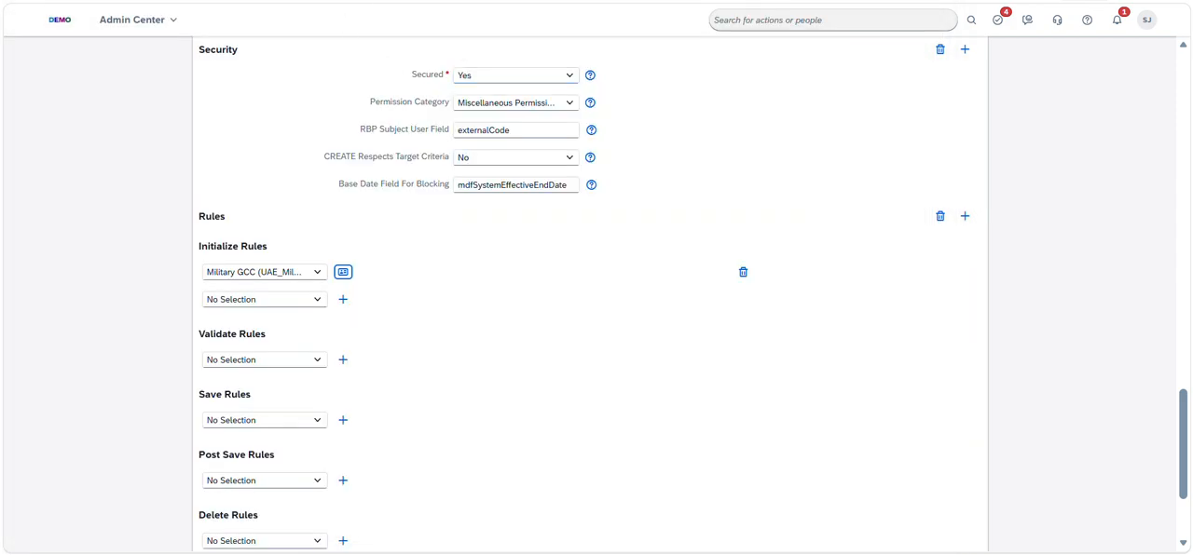
Switch to the employee's People Profile and open the Military Service Information record for editing, effective Jun 22, 2026
{"action": "left_click", "coordinate": [93, 1]}
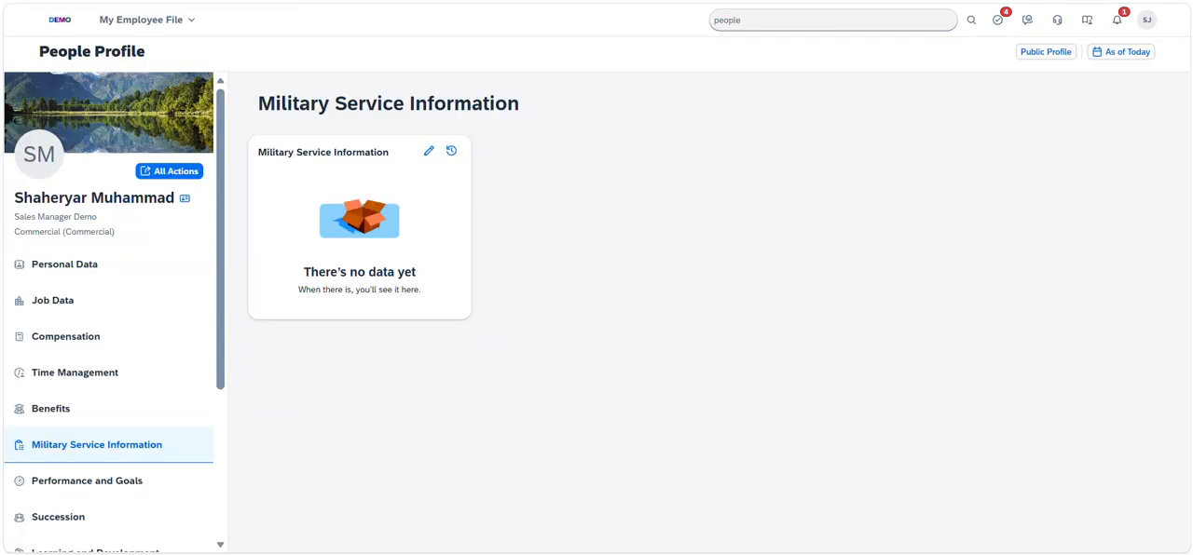
{"action": "left_click", "coordinate": [429, 151]}
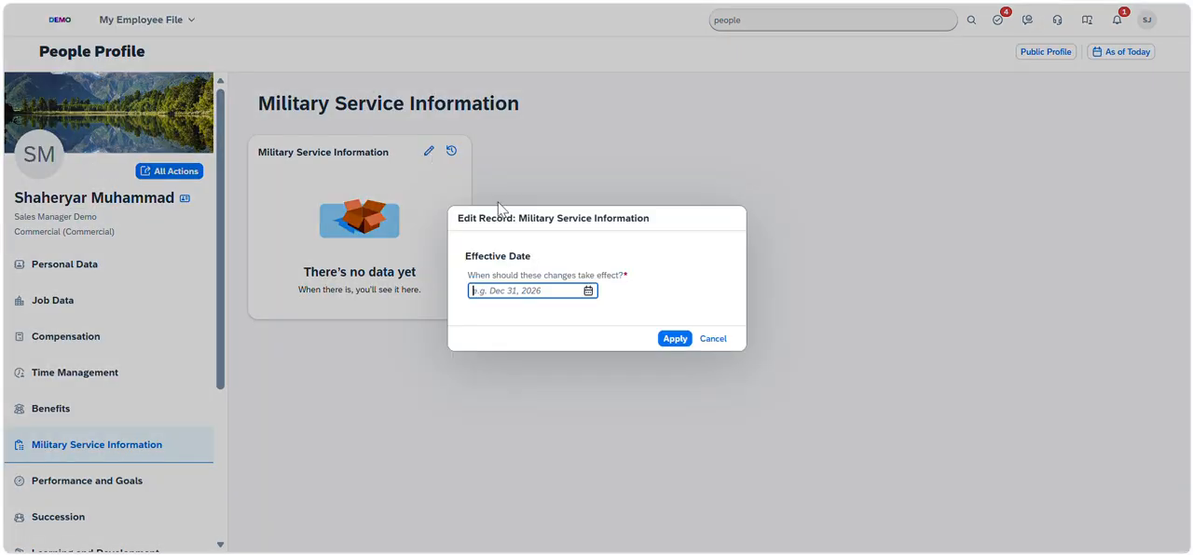
{"action": "left_click", "coordinate": [588, 291]}
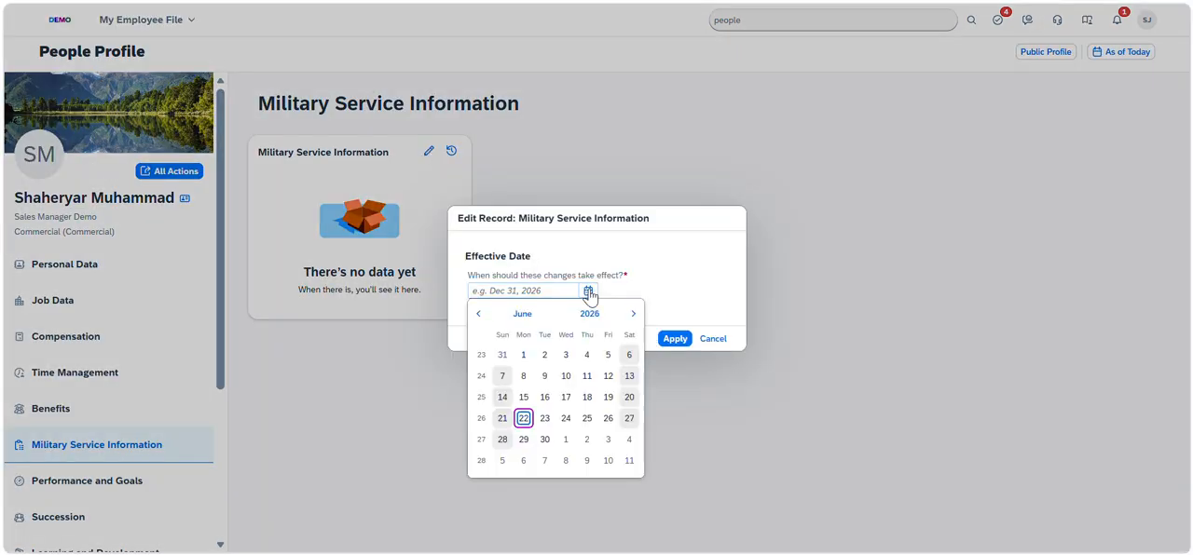
{"action": "left_click", "coordinate": [528, 418]}
{"action": "left_click", "coordinate": [675, 338]}
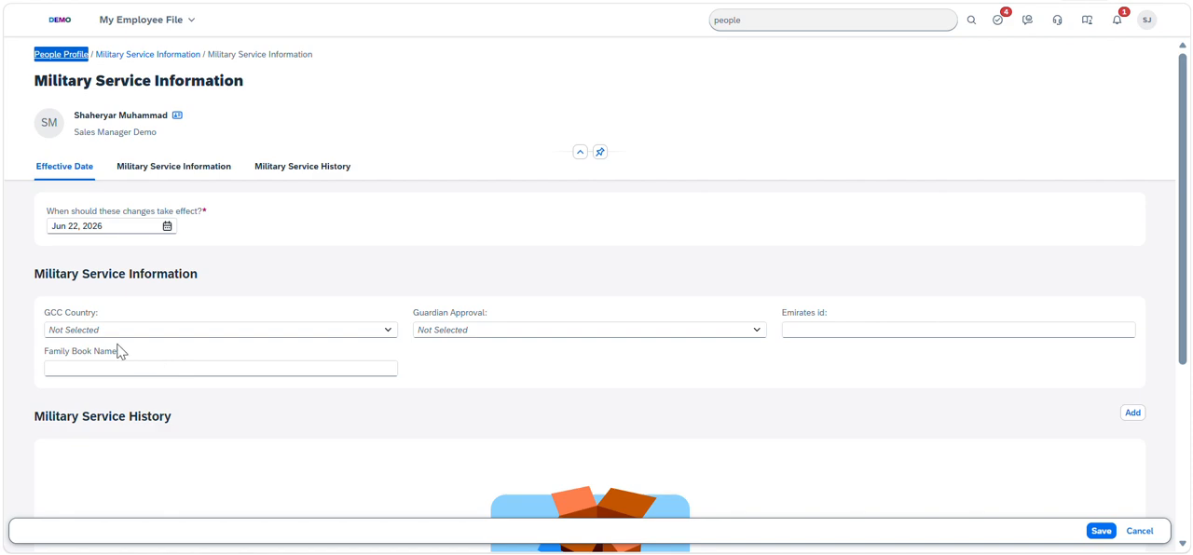
Examine the GCC Country, Guardian Approval and Emirates id fields offered in the Military Service Information form
{"action": "double_click", "coordinate": [457, 312]}
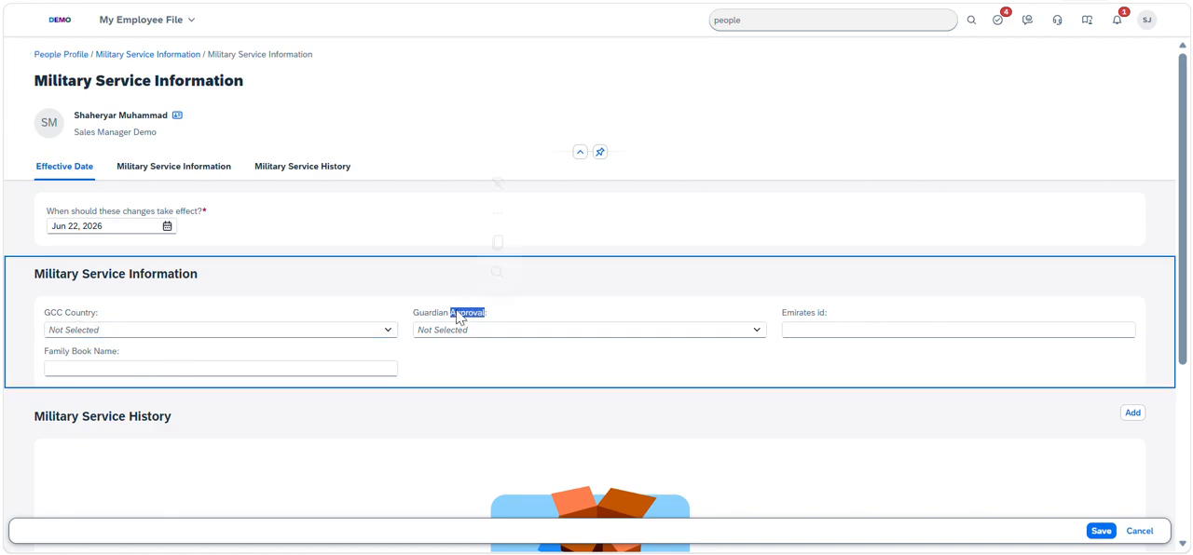
{"action": "left_click", "coordinate": [60, 320]}
{"action": "triple_click", "coordinate": [69, 315]}
{"action": "double_click", "coordinate": [439, 313]}
{"action": "triple_click", "coordinate": [441, 311]}
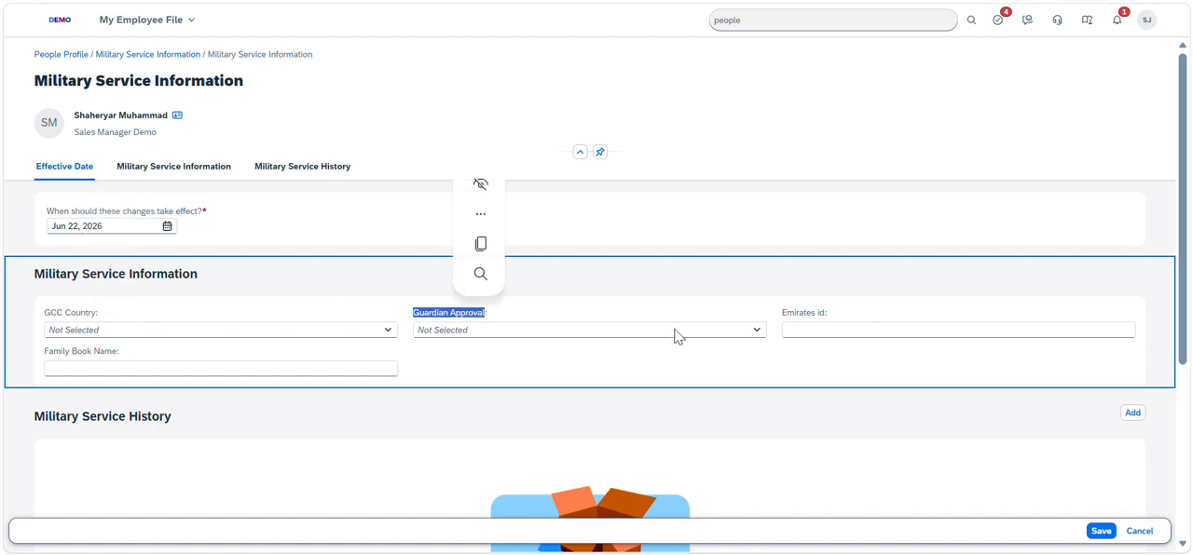
{"action": "double_click", "coordinate": [791, 314]}
{"action": "triple_click", "coordinate": [790, 313]}
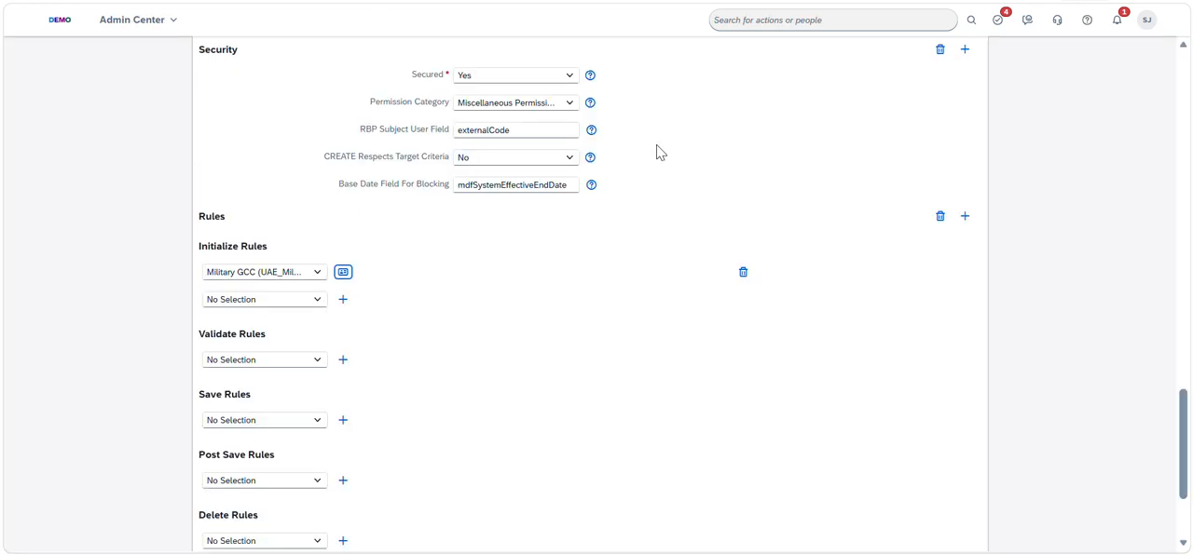
Reopen the Military GCC initialize rule from the object definition and examine the field visibility set under each If, Else If and Else condition
{"action": "left_click", "coordinate": [343, 272]}
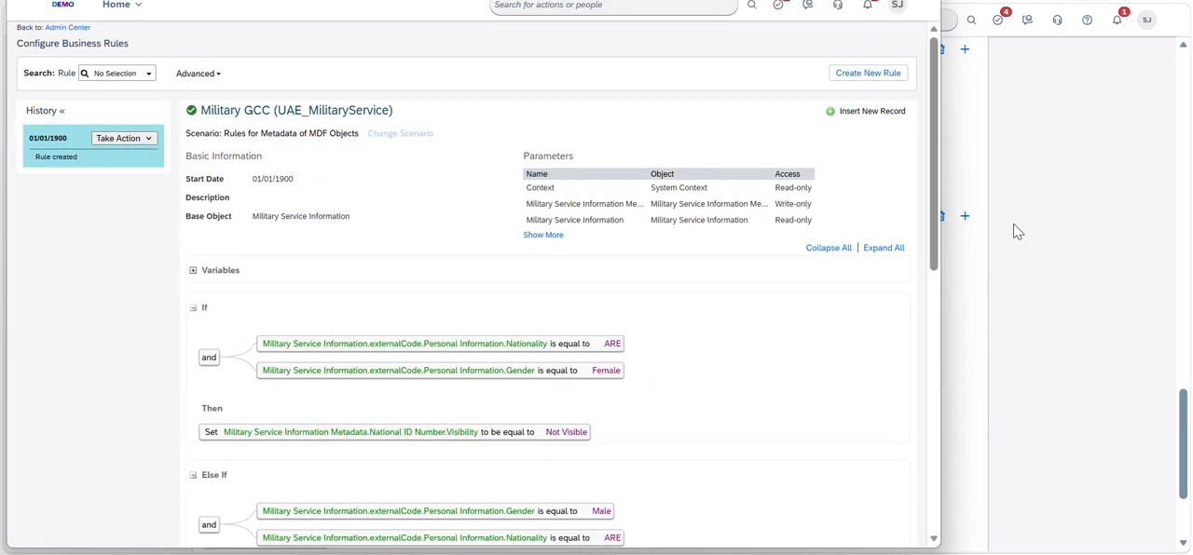
{"action": "left_click_drag", "start_coordinate": [929, 252], "coordinate": [936, 352]}
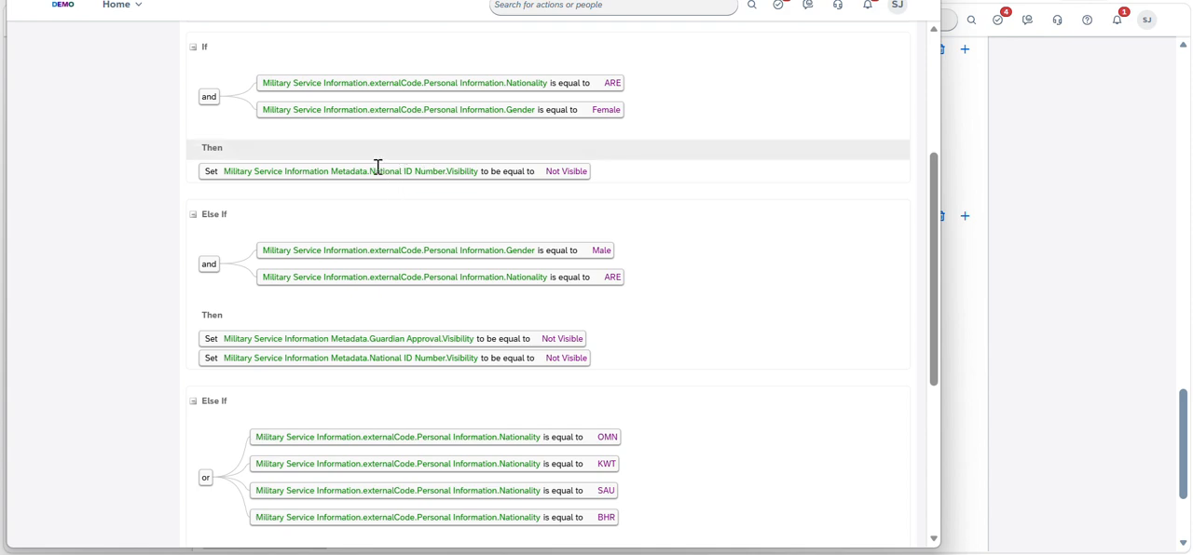
{"action": "left_click_drag", "start_coordinate": [368, 171], "coordinate": [551, 175]}
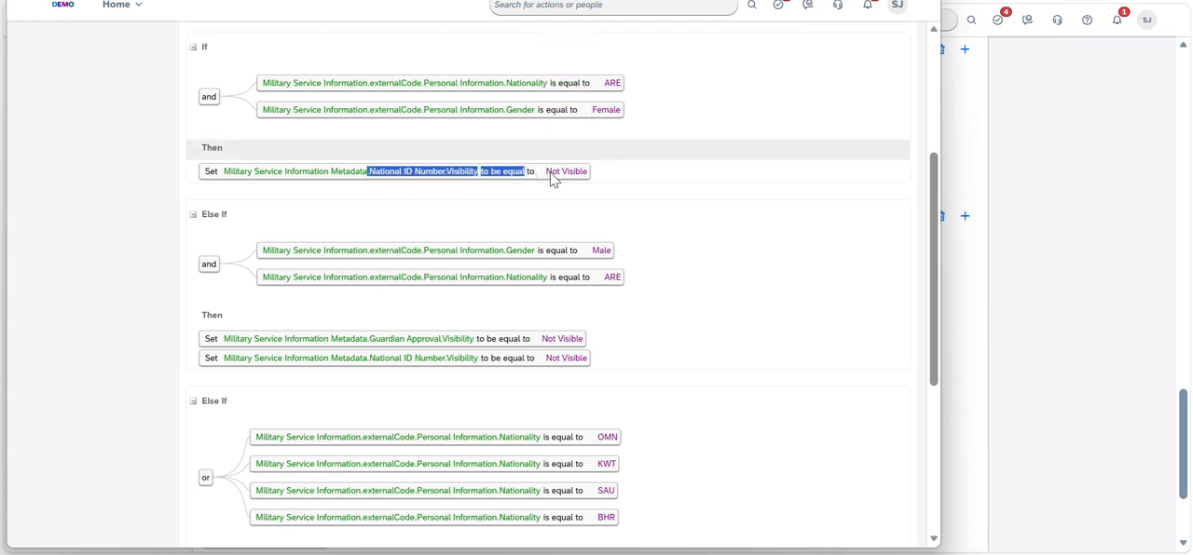
{"action": "left_click", "coordinate": [551, 172]}
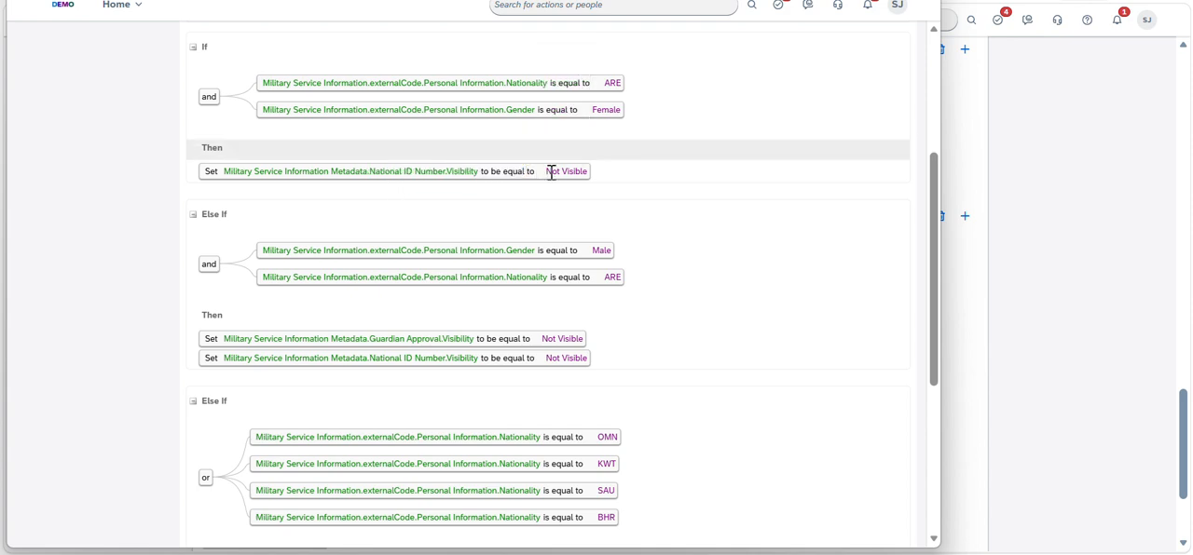
{"action": "double_click", "coordinate": [377, 338]}
{"action": "left_click", "coordinate": [607, 332]}
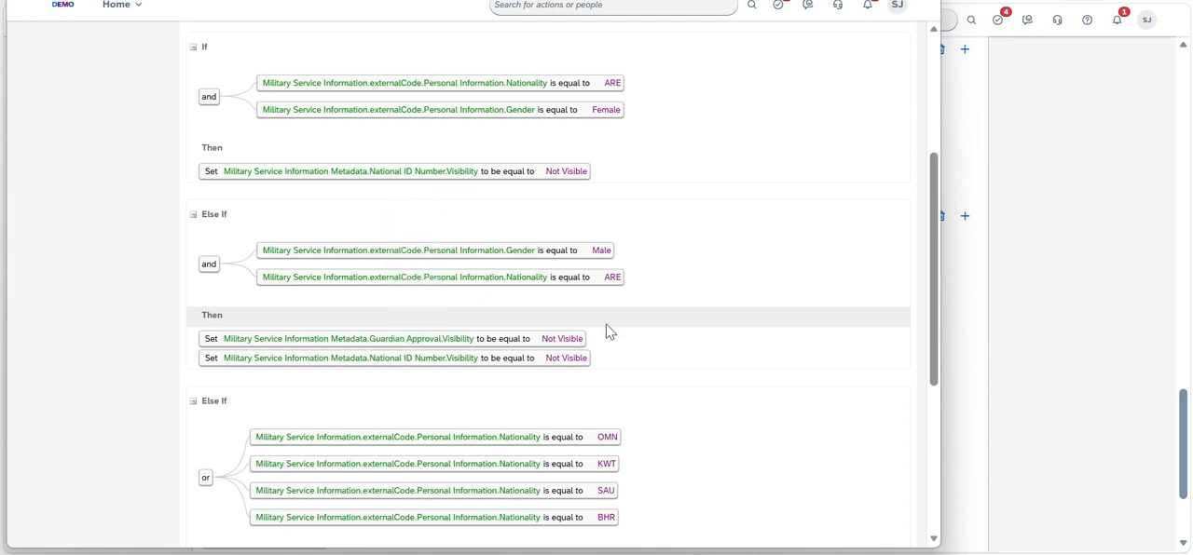
{"action": "left_click_drag", "start_coordinate": [940, 277], "coordinate": [935, 408]}
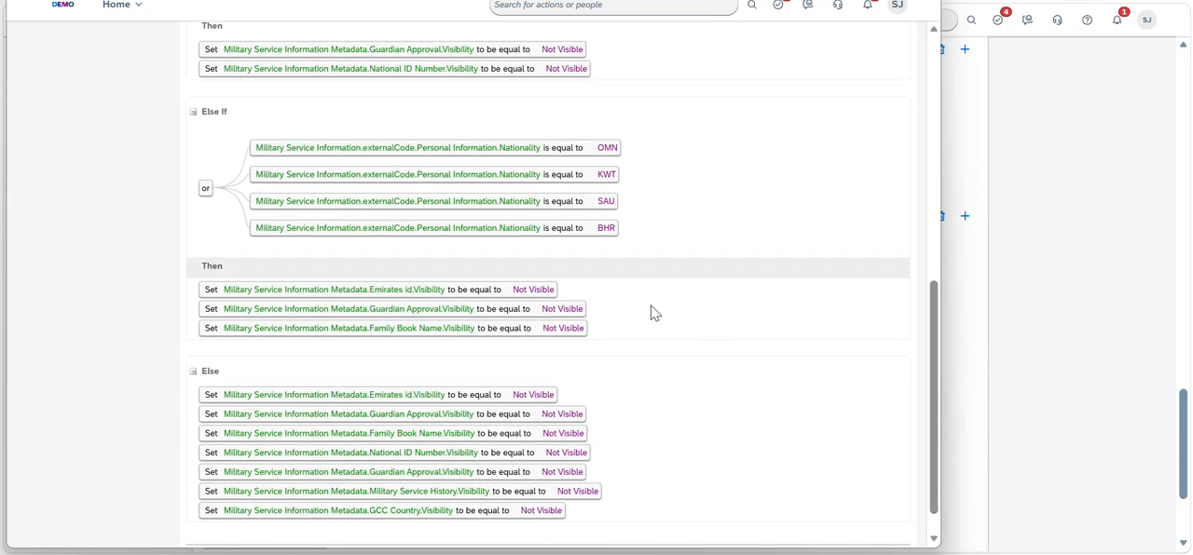
{"action": "left_click_drag", "start_coordinate": [939, 428], "coordinate": [943, 234]}
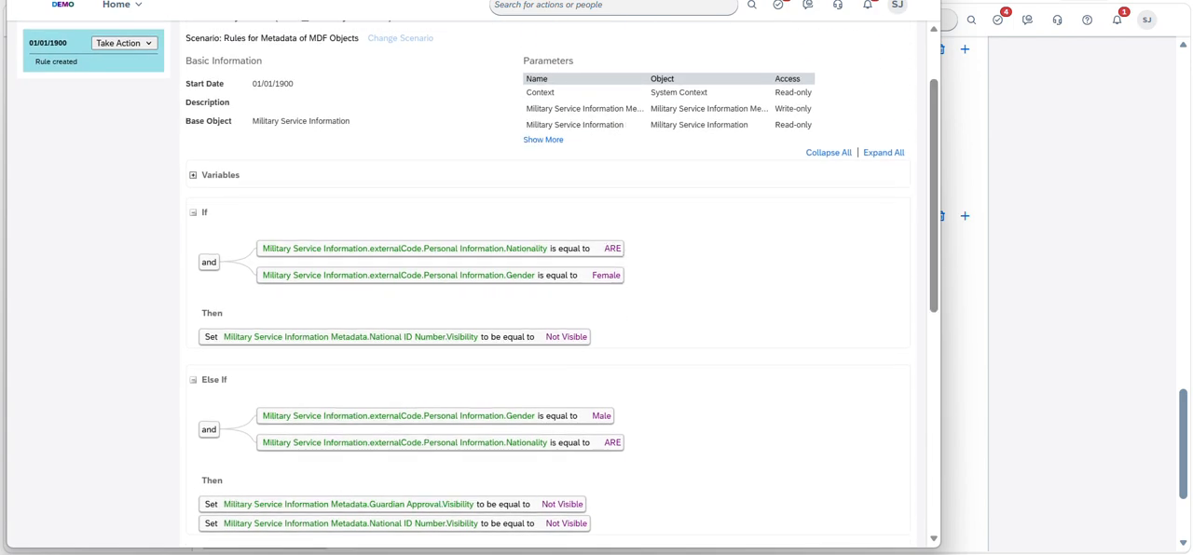
{"action": "left_click", "coordinate": [923, 1]}
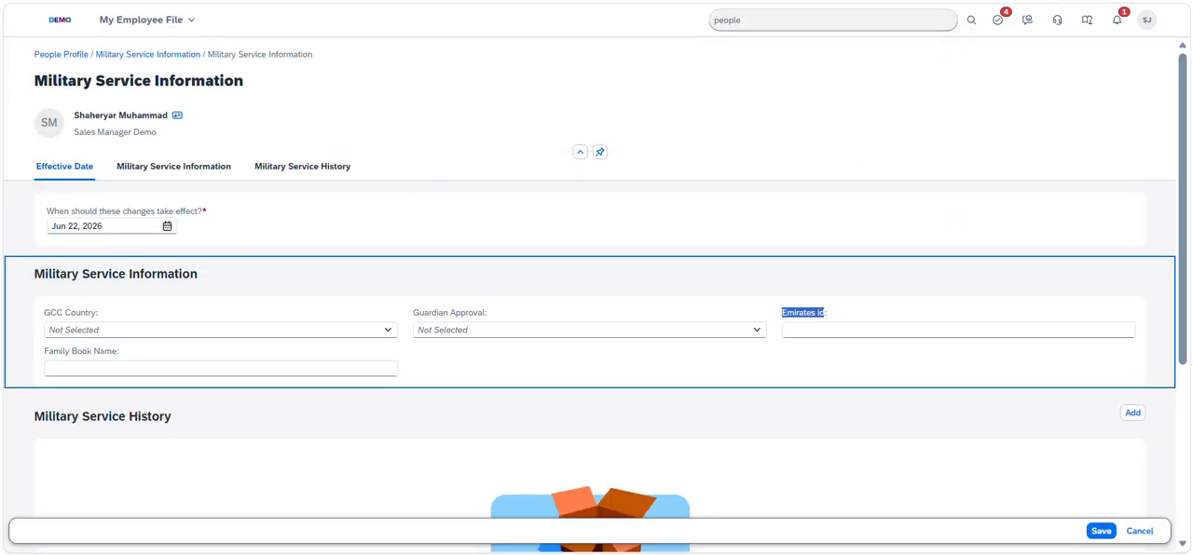
Leave the Military Service Information form and open the employee's Personal Information for editing with all additional fields shown
{"action": "left_click", "coordinate": [121, 54]}
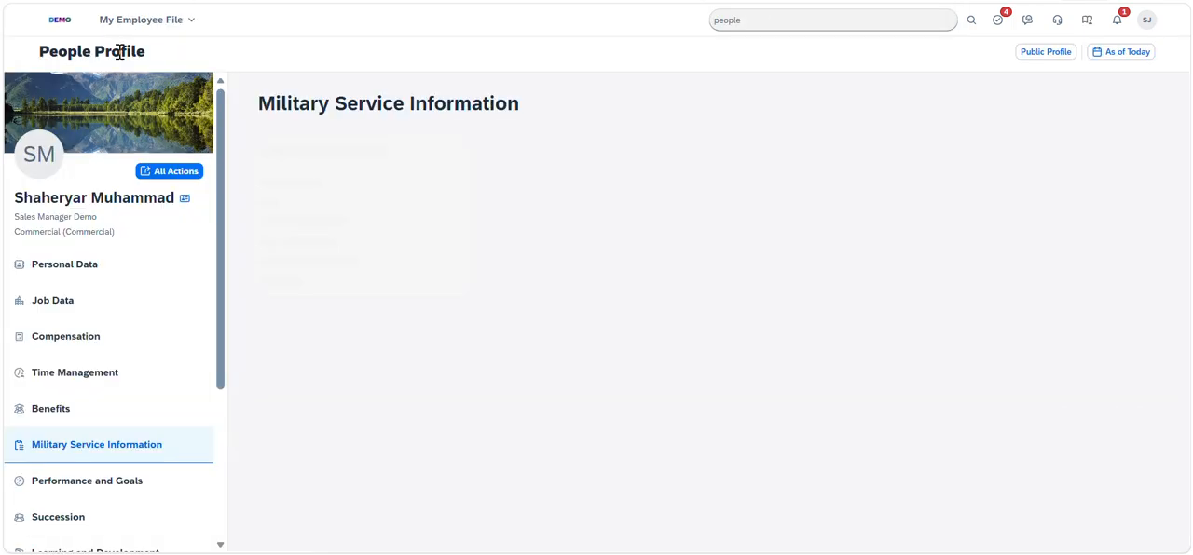
{"action": "left_click", "coordinate": [76, 280]}
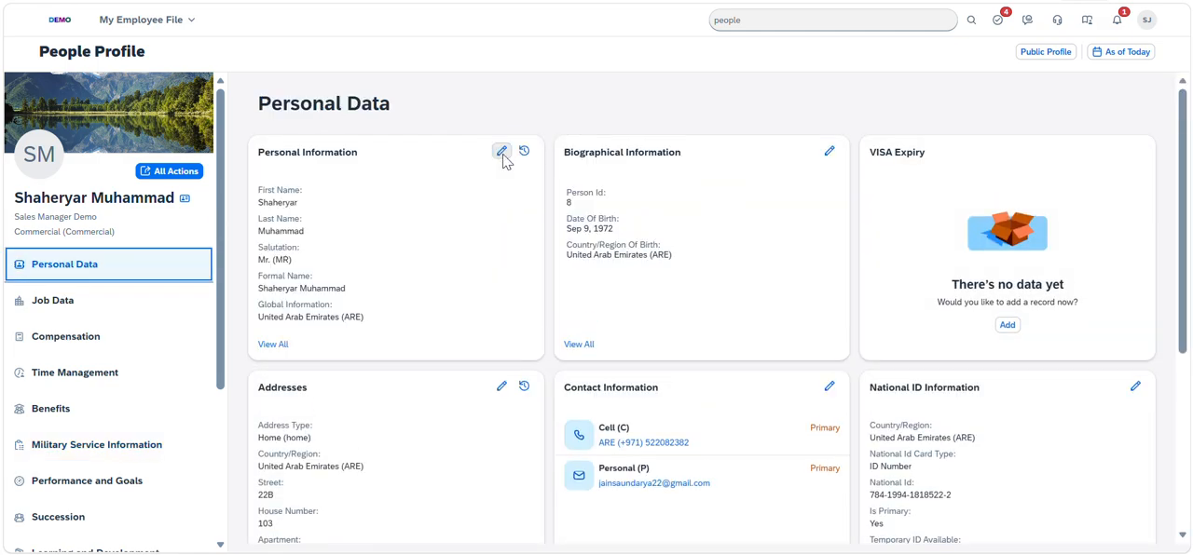
{"action": "left_click", "coordinate": [501, 152]}
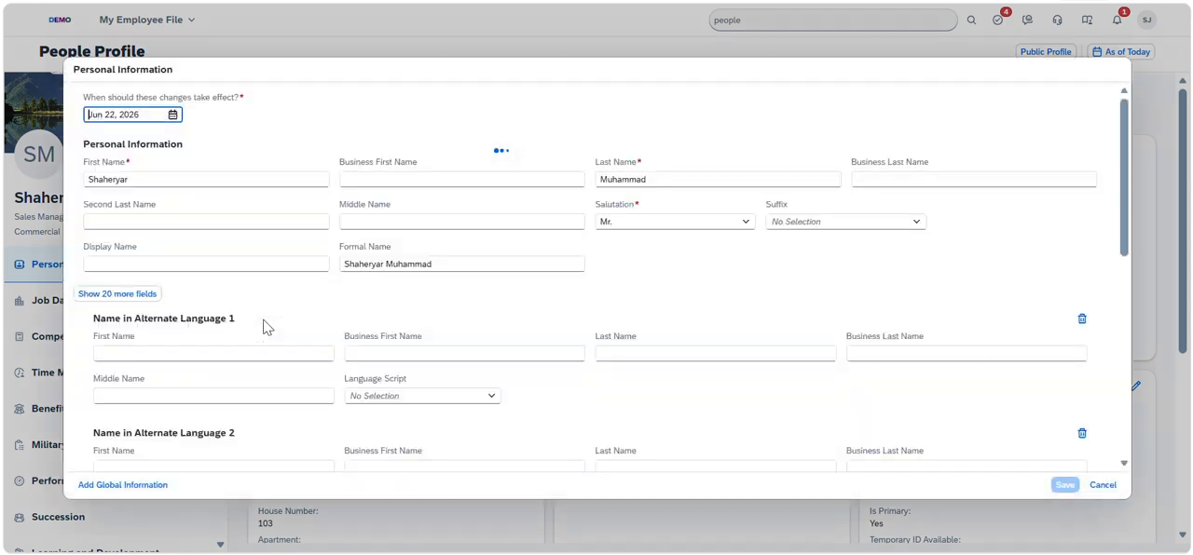
{"action": "left_click", "coordinate": [149, 294]}
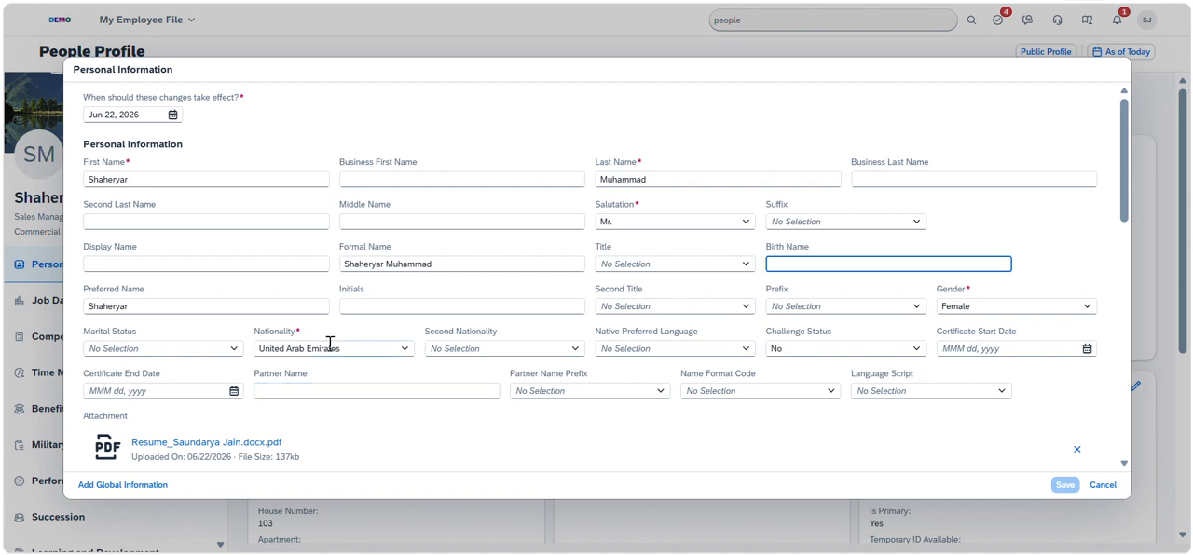
Set the employee's Gender to Male and Nationality to Albania, and try to save the Personal Information
{"action": "left_click", "coordinate": [1067, 305]}
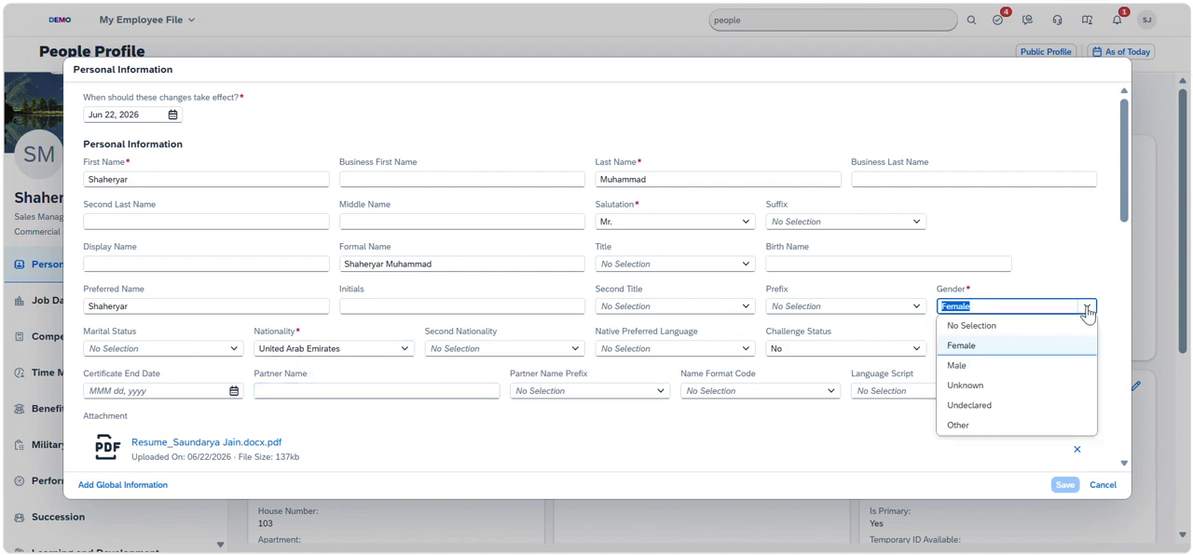
{"action": "left_click", "coordinate": [971, 368]}
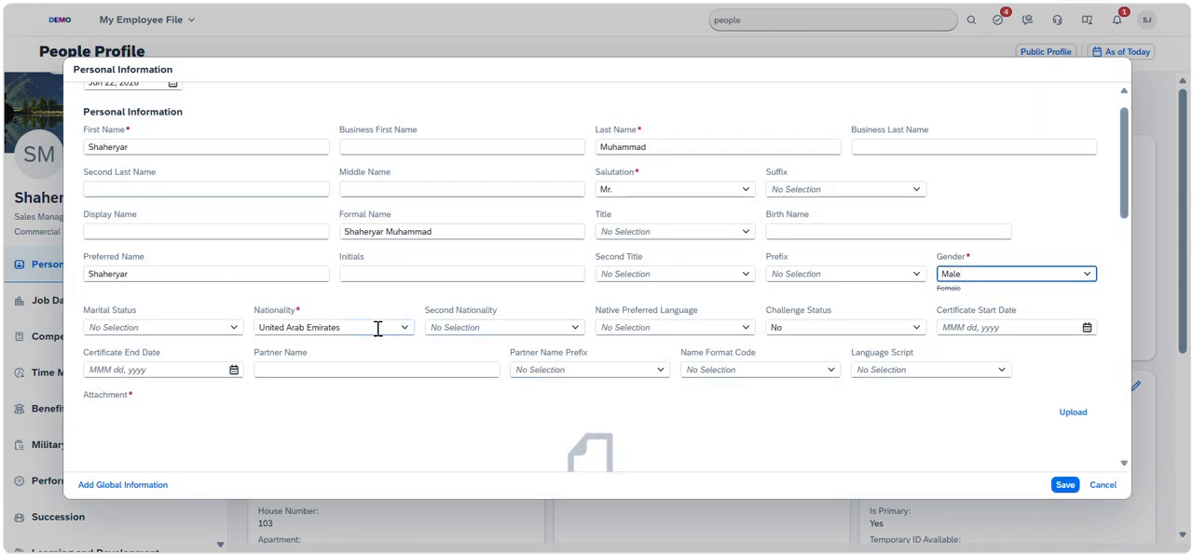
{"action": "left_click", "coordinate": [393, 330]}
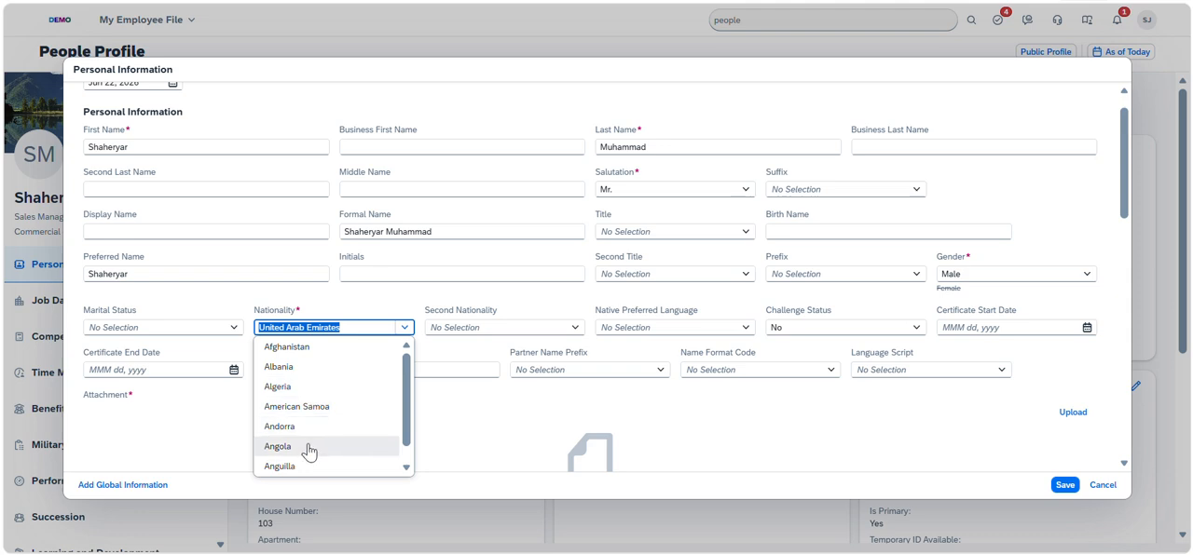
{"action": "left_click", "coordinate": [317, 367]}
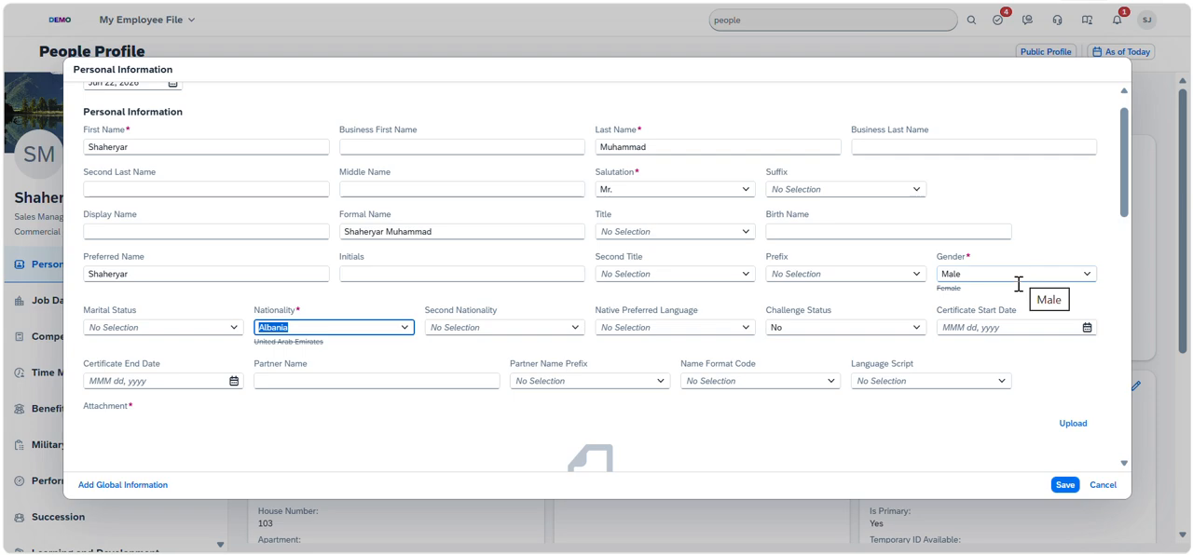
{"action": "left_click", "coordinate": [1065, 484]}
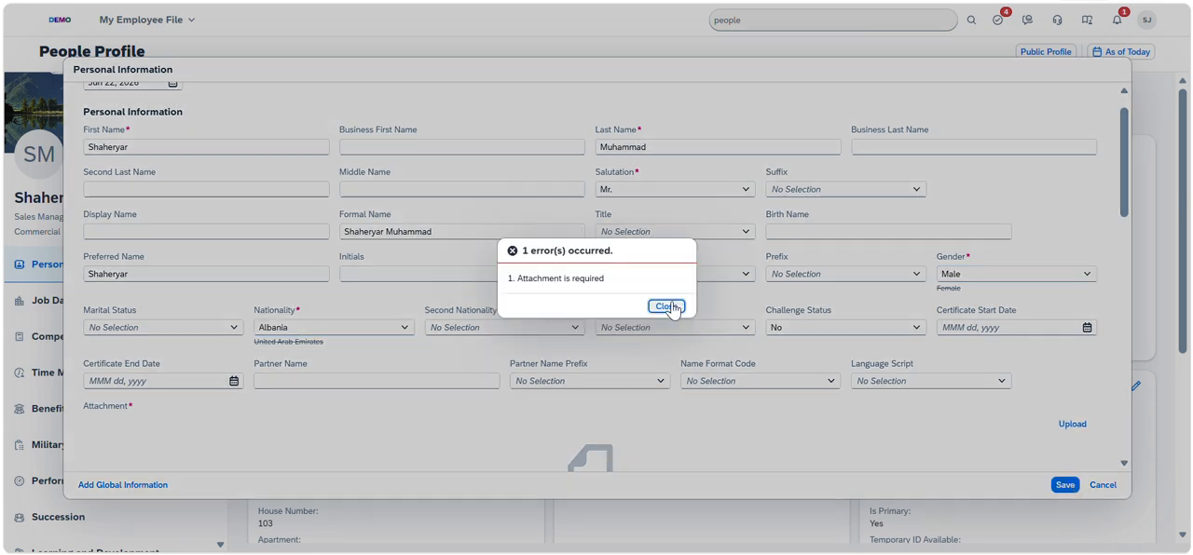
Upload 609725A4-952A-442D-A1E2-53BB4909F12B.JPEG as the required attachment and save the Personal Information
{"action": "left_click", "coordinate": [666, 305]}
{"action": "left_click", "coordinate": [1070, 425]}
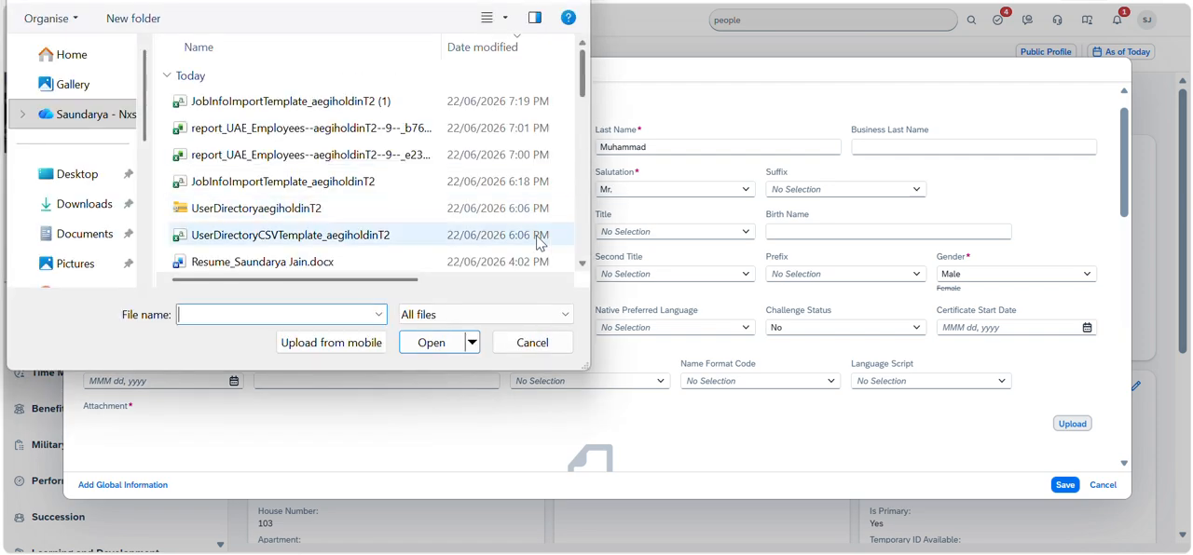
{"action": "scroll", "coordinate": [581, 245], "scroll_direction": "down", "scroll_amount": 5}
{"action": "scroll", "coordinate": [583, 245], "scroll_direction": "down", "scroll_amount": 6}
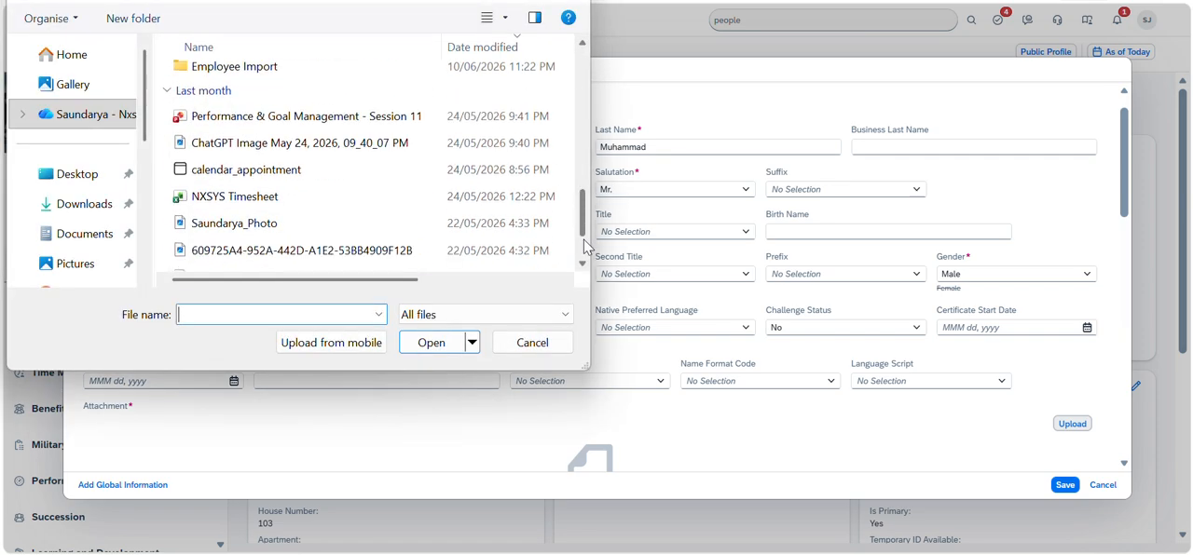
{"action": "double_click", "coordinate": [298, 78]}
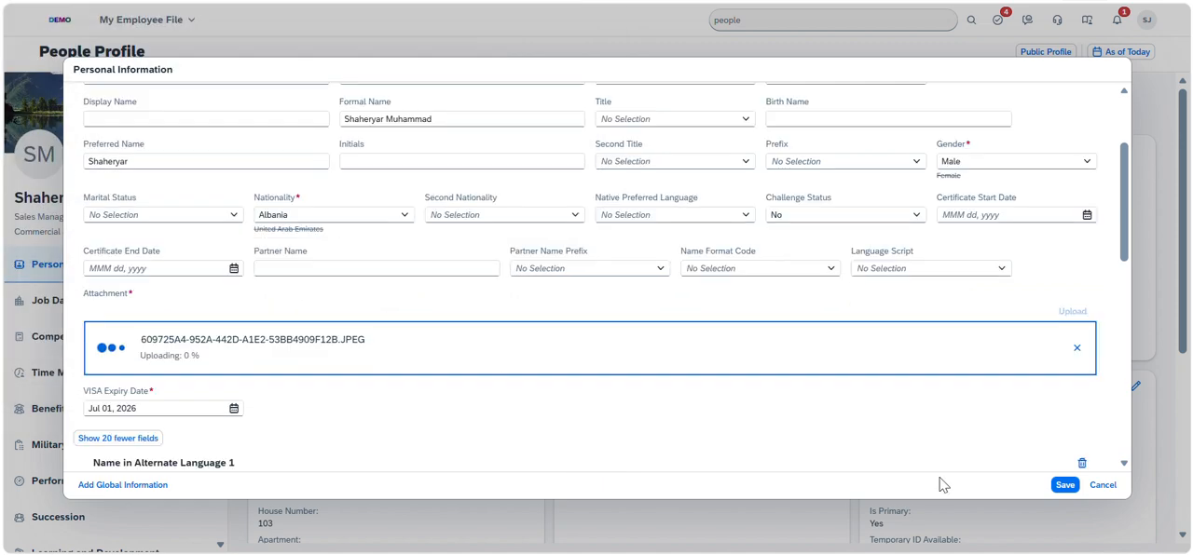
{"action": "left_click", "coordinate": [1065, 485]}
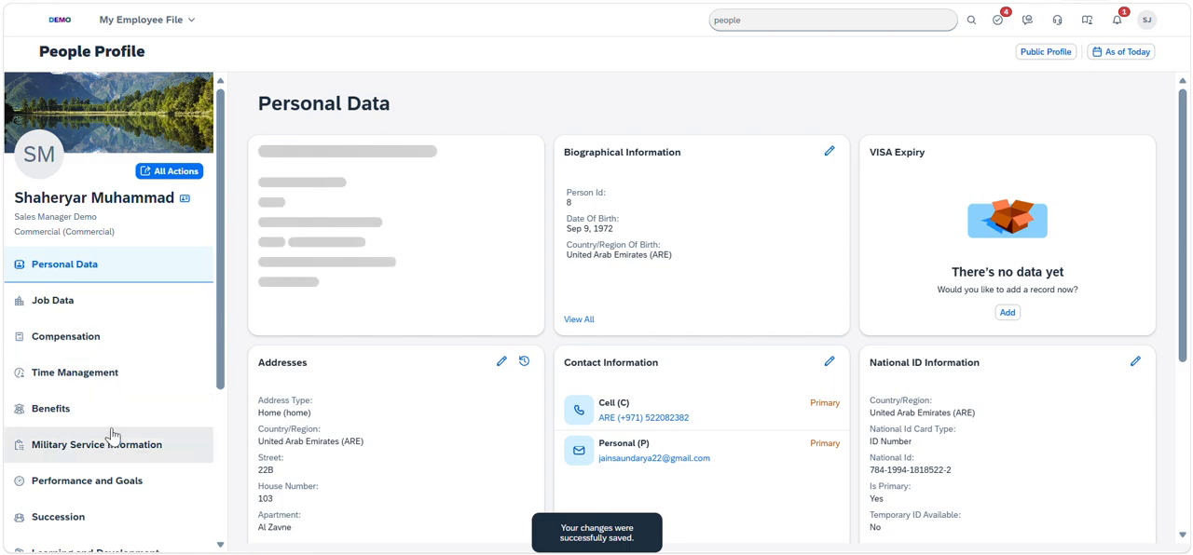
Open the employee's Military Service Information for editing with effective date Jun 22, 2026, and check which fields the form shows
{"action": "left_click", "coordinate": [110, 443]}
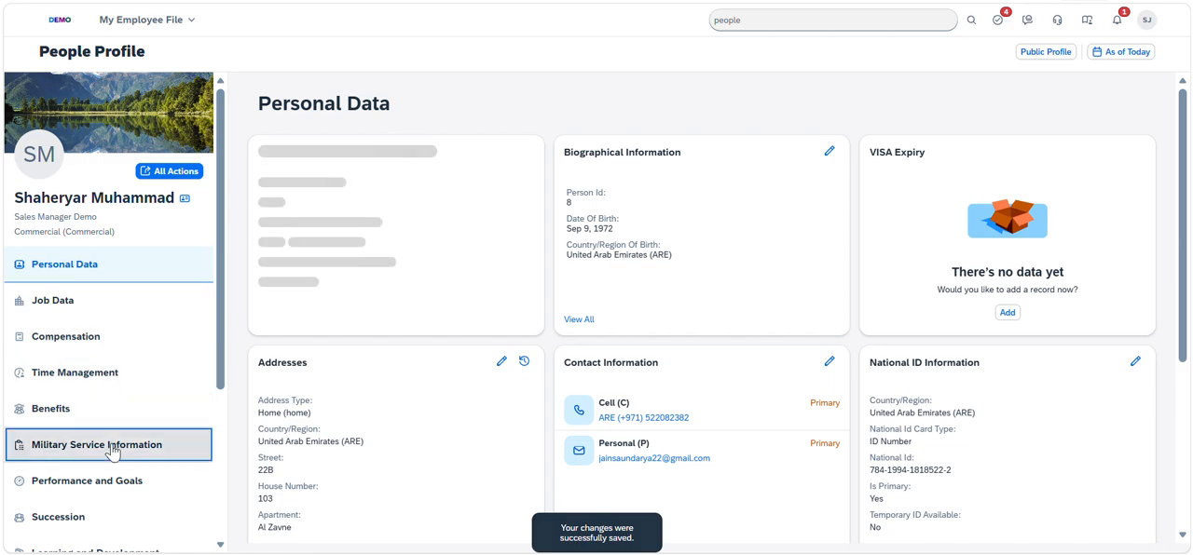
{"action": "left_click", "coordinate": [428, 152]}
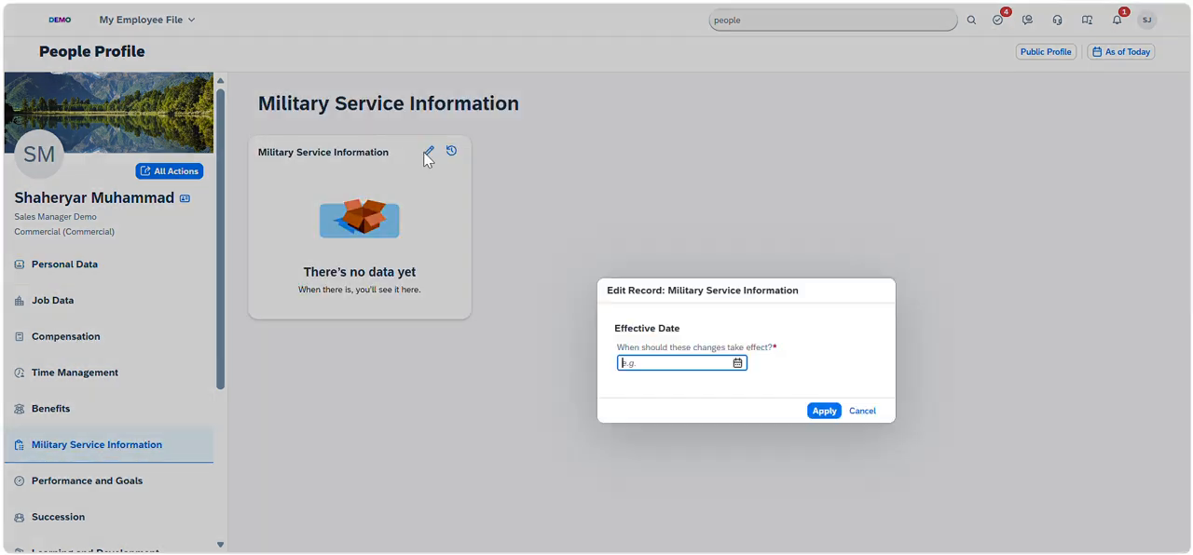
{"action": "left_click", "coordinate": [588, 292]}
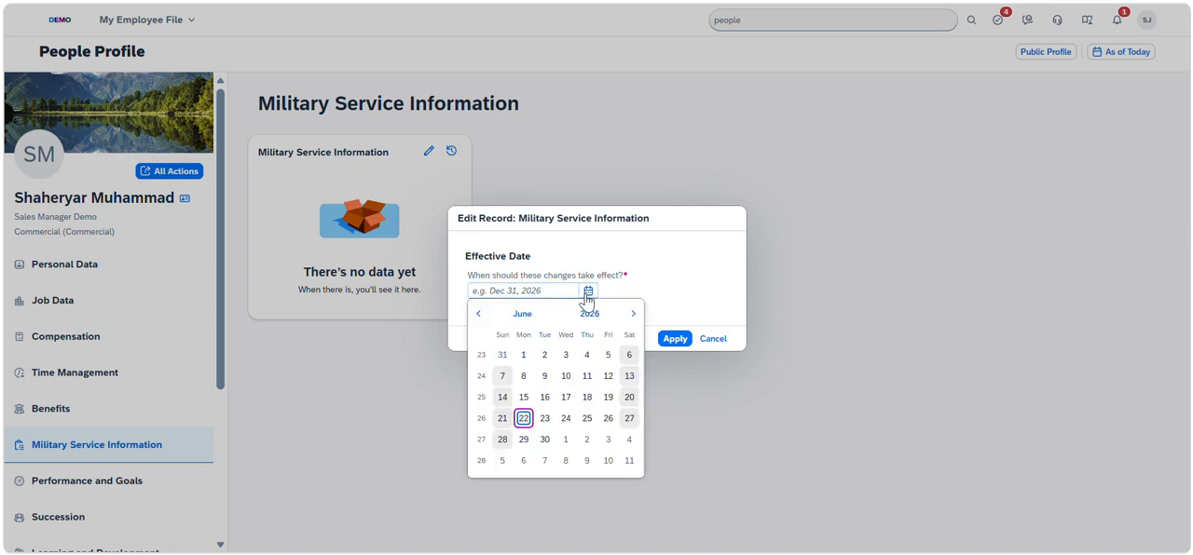
{"action": "left_click", "coordinate": [524, 419]}
{"action": "left_click", "coordinate": [673, 338]}
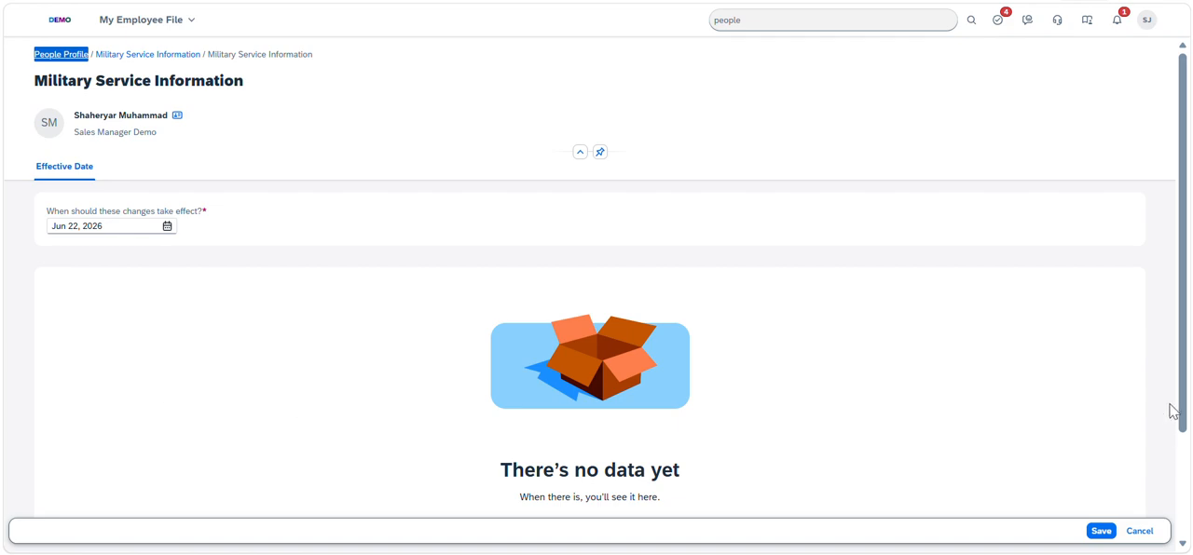
{"action": "scroll", "coordinate": [1173, 411], "scroll_direction": "down", "scroll_amount": 2}
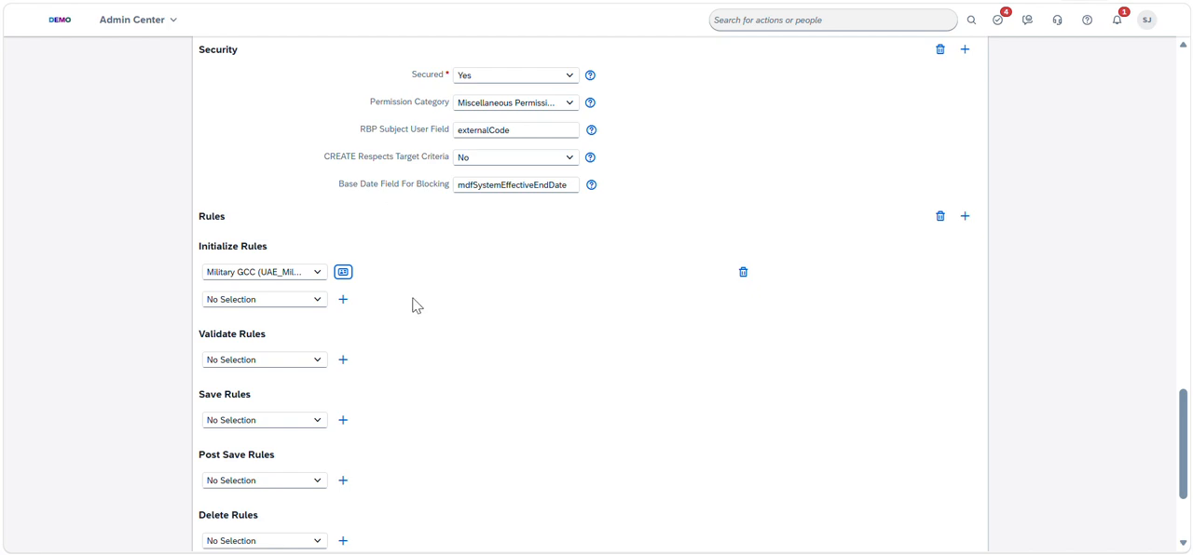
Review the Military GCC initialize rule's conditions through the Else block, and return to the employee's Military Service Information form
{"action": "left_click", "coordinate": [342, 271]}
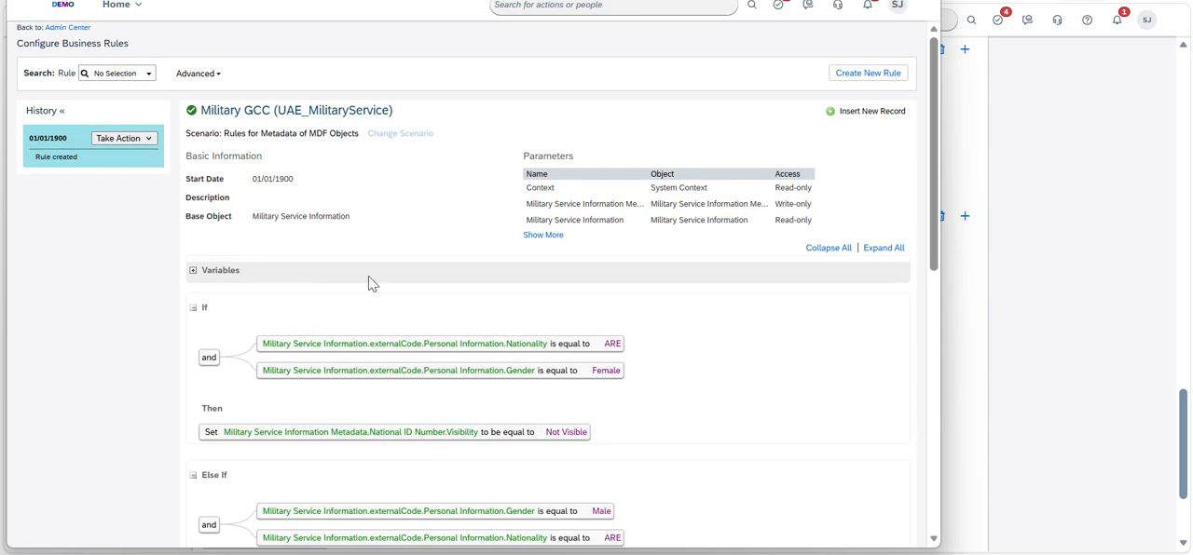
{"action": "left_click_drag", "start_coordinate": [934, 193], "coordinate": [935, 291]}
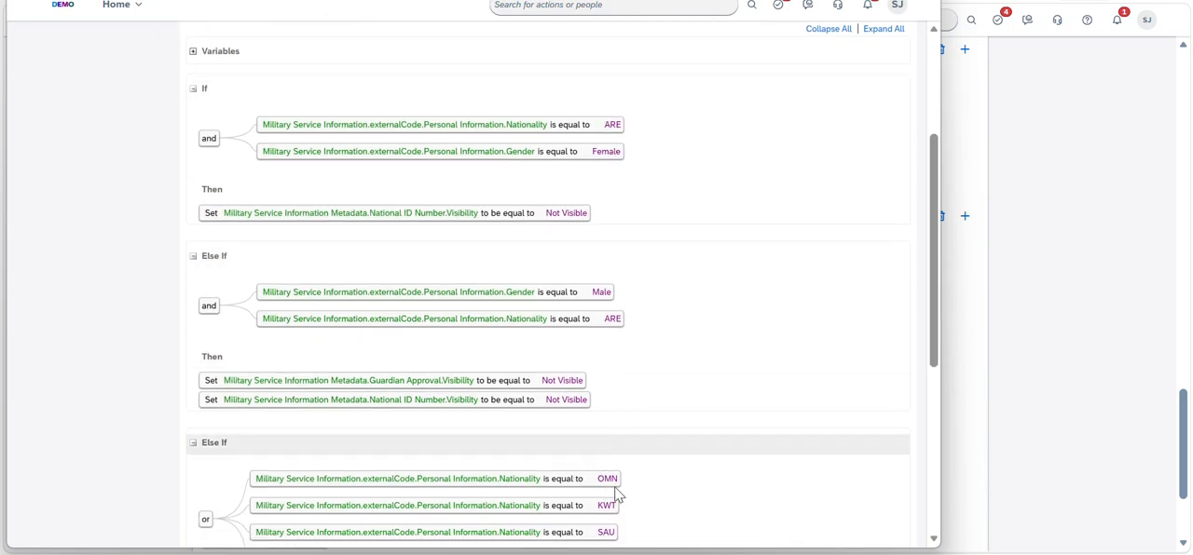
{"action": "left_click_drag", "start_coordinate": [941, 301], "coordinate": [937, 525]}
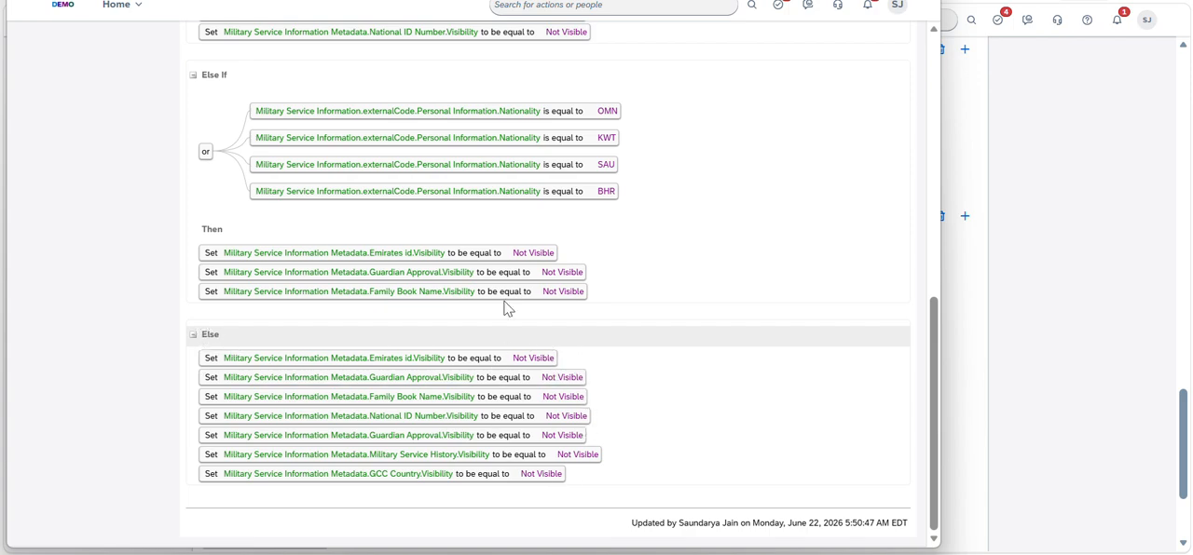
{"action": "left_click", "coordinate": [921, 0]}
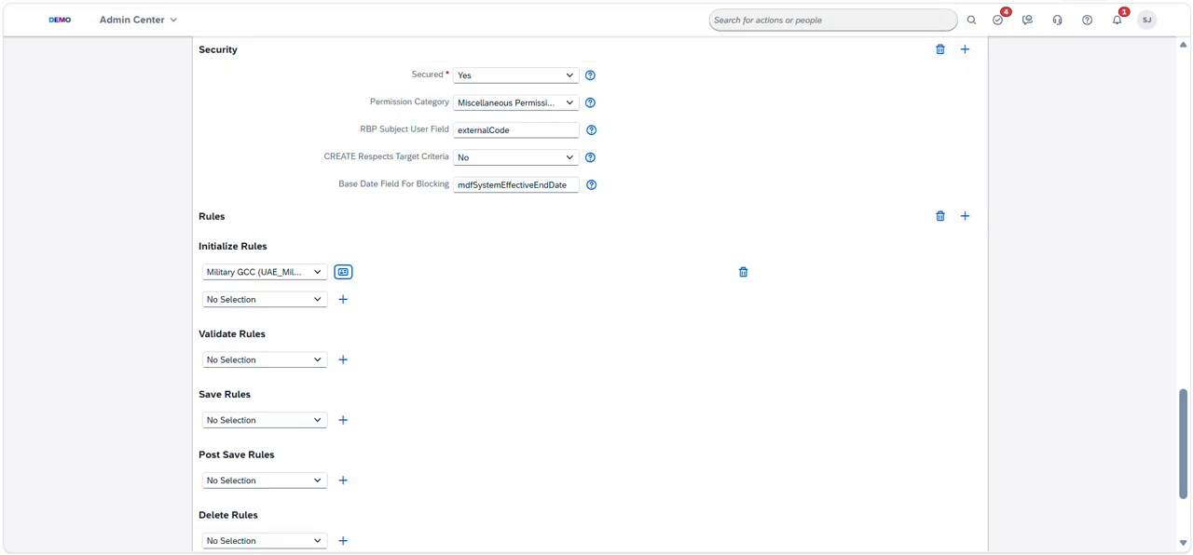
{"action": "left_click", "coordinate": [212, 0]}
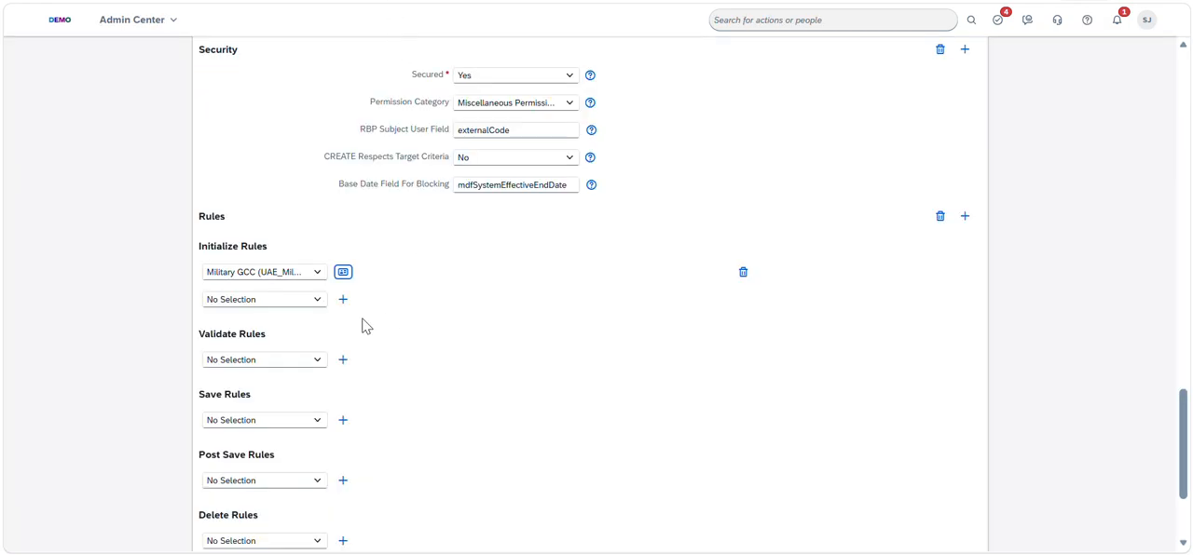
Reopen the Military GCC initialize rule from the object definition and put its 01/01/1900 record into edit mode
{"action": "left_click", "coordinate": [343, 272]}
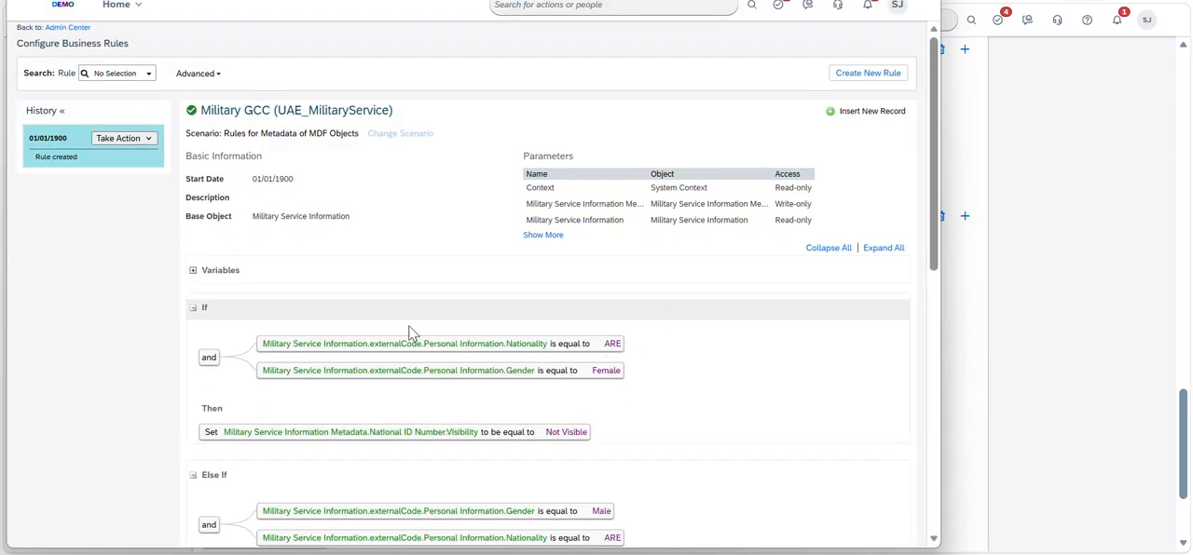
{"action": "left_click", "coordinate": [145, 140]}
{"action": "left_click", "coordinate": [142, 158]}
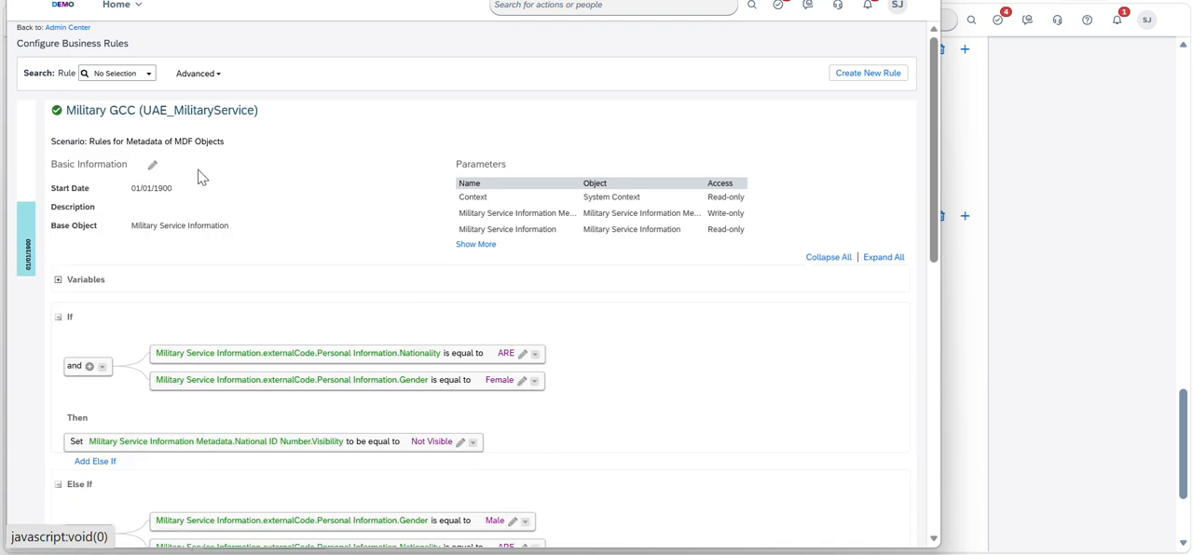
Open the If block's Nationality condition and National ID Number visibility action for editing, and explore the available visibility values
{"action": "left_click", "coordinate": [523, 356]}
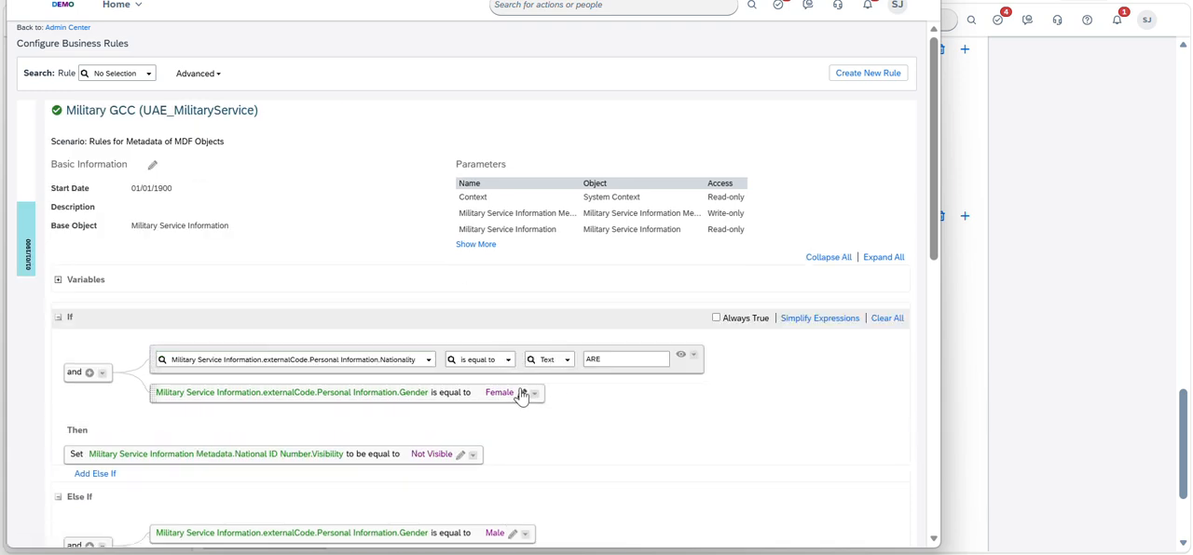
{"action": "left_click", "coordinate": [459, 455]}
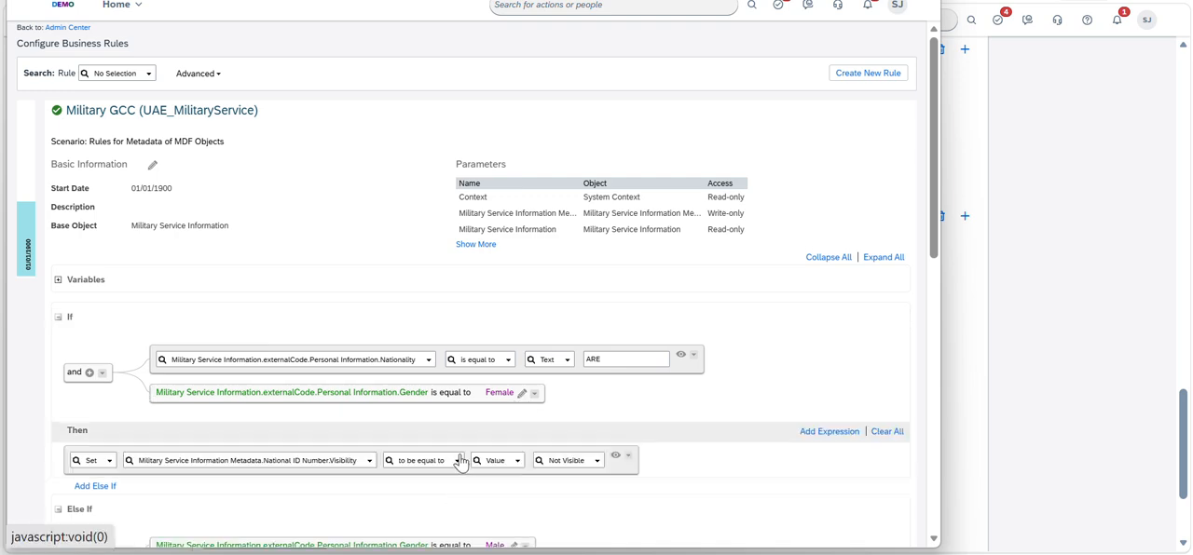
{"action": "left_click", "coordinate": [593, 462]}
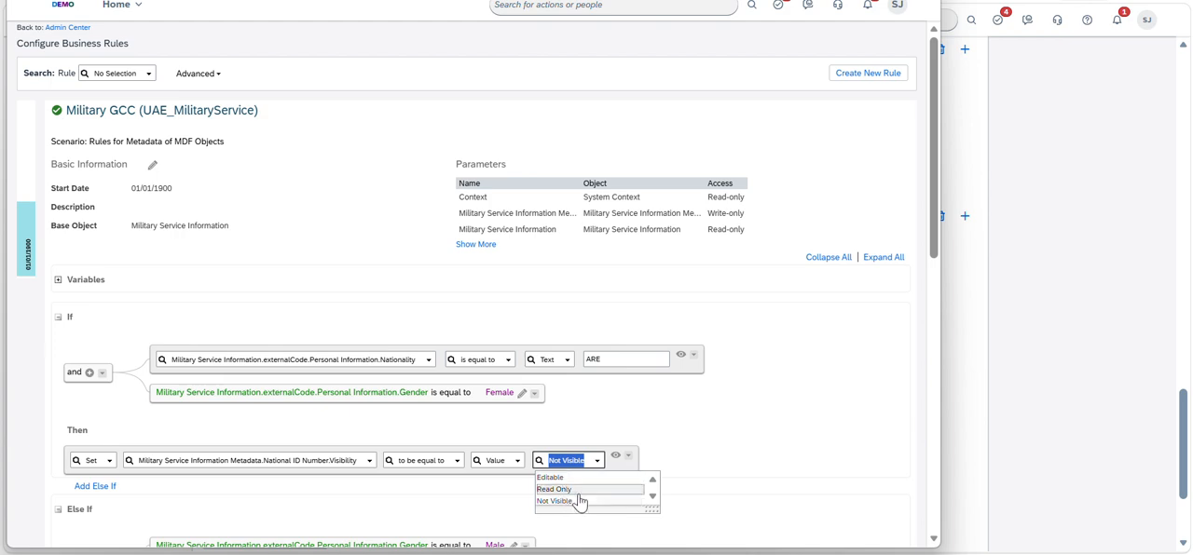
{"action": "left_click", "coordinate": [581, 489]}
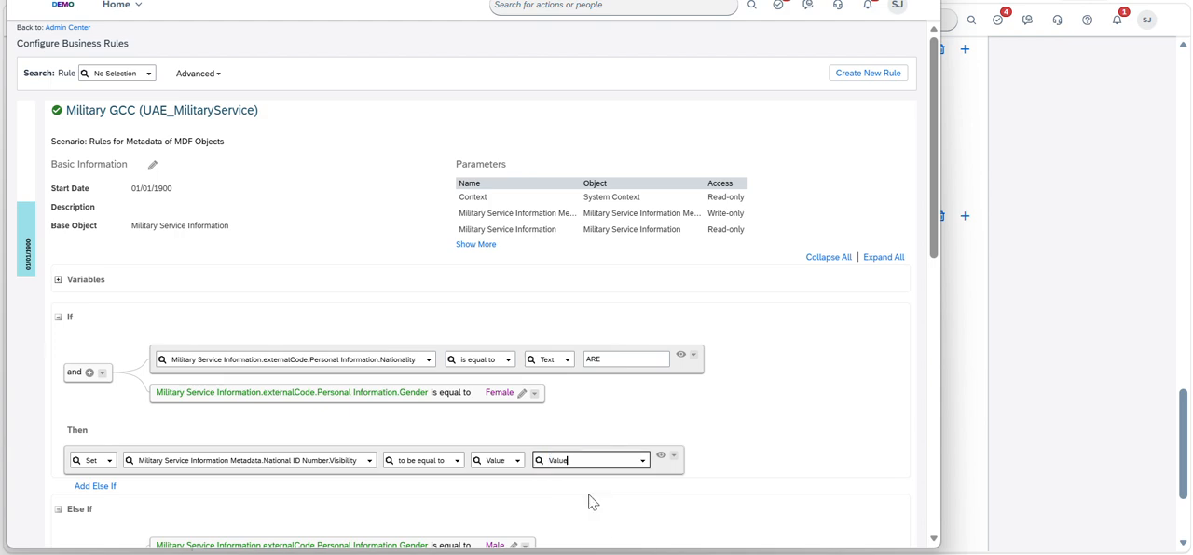